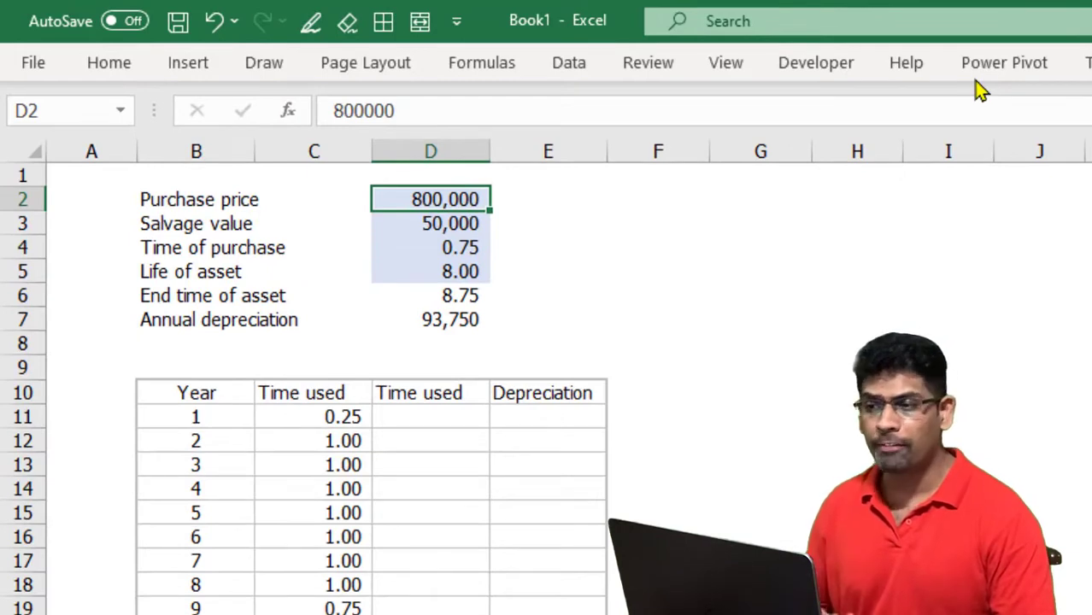
# Step through Salvage value, Life of asset and End time of asset, re-confirming the end-time formula
pyautogui.press('Return')
pyautogui.press('Return')
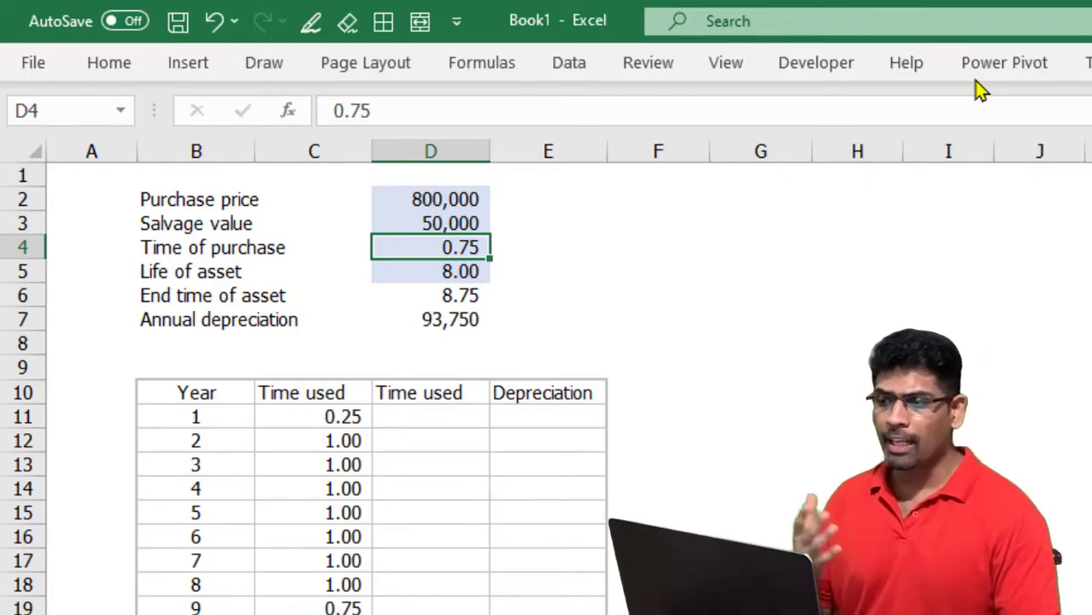
pyautogui.press('Return')
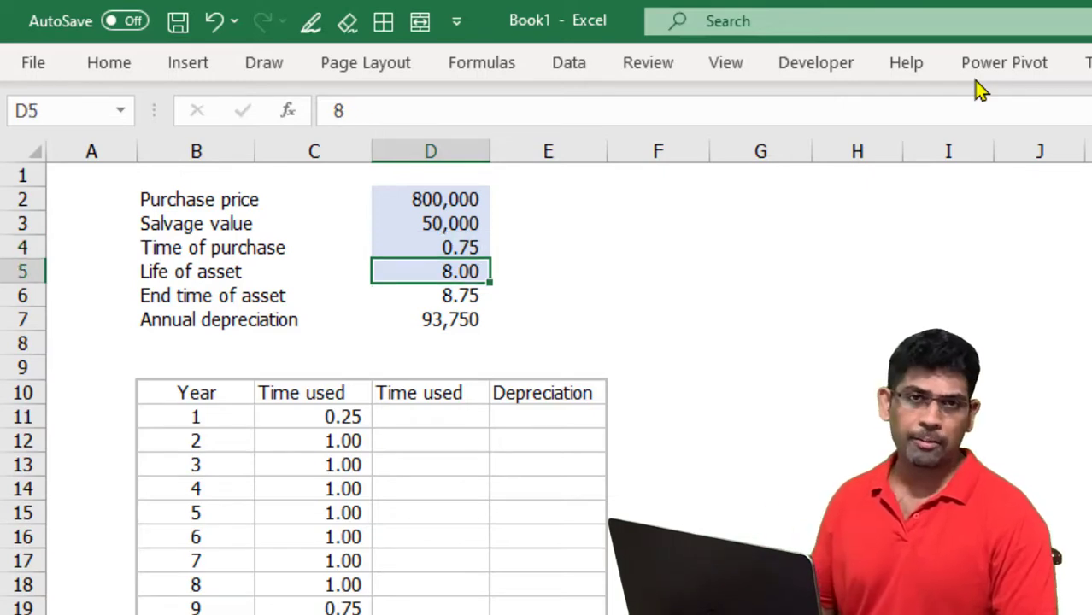
pyautogui.press('Return')
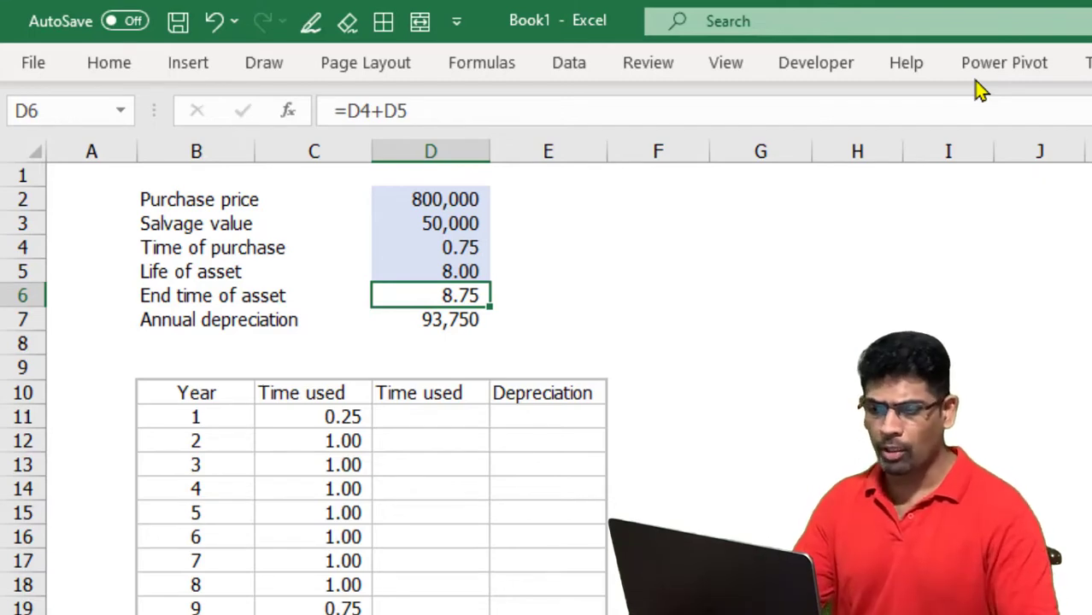
pyautogui.press('F2')
pyautogui.hotkey('ctrl', 'Return')
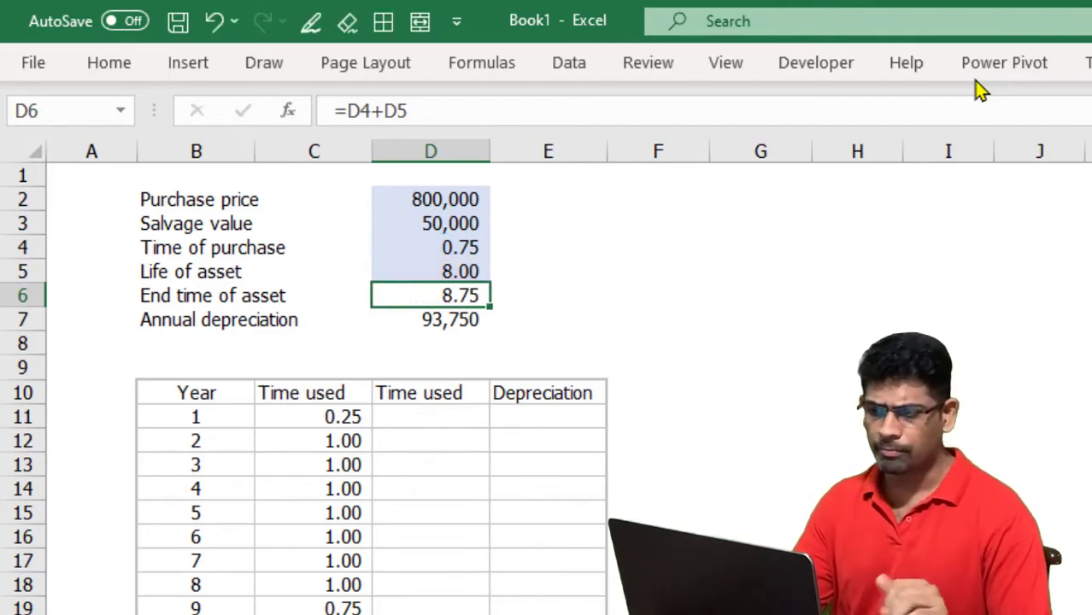
pyautogui.press('Down')
pyautogui.press('Down')
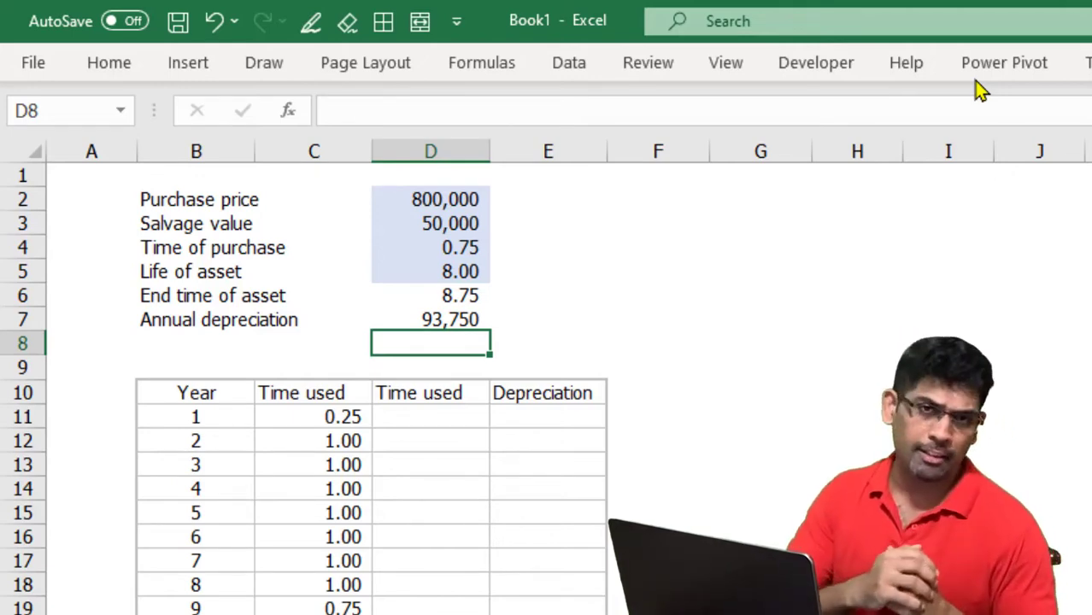
# Review the nested IF Time used formulas for years 1, 2 and 9, leaving them unchanged
pyautogui.click(473, 249)
pyautogui.click(342, 417)
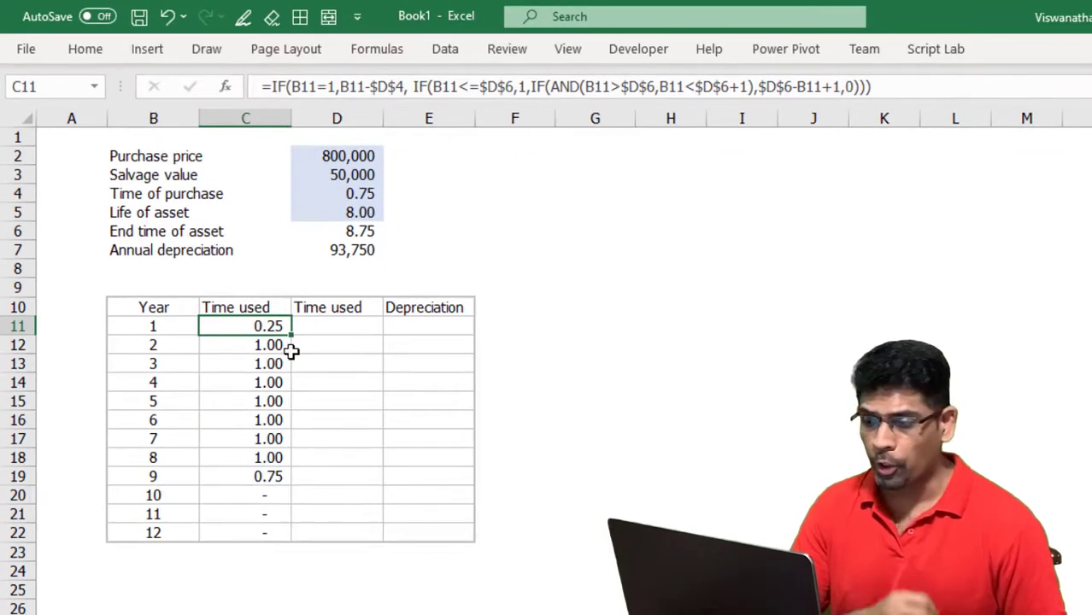
pyautogui.click(277, 347)
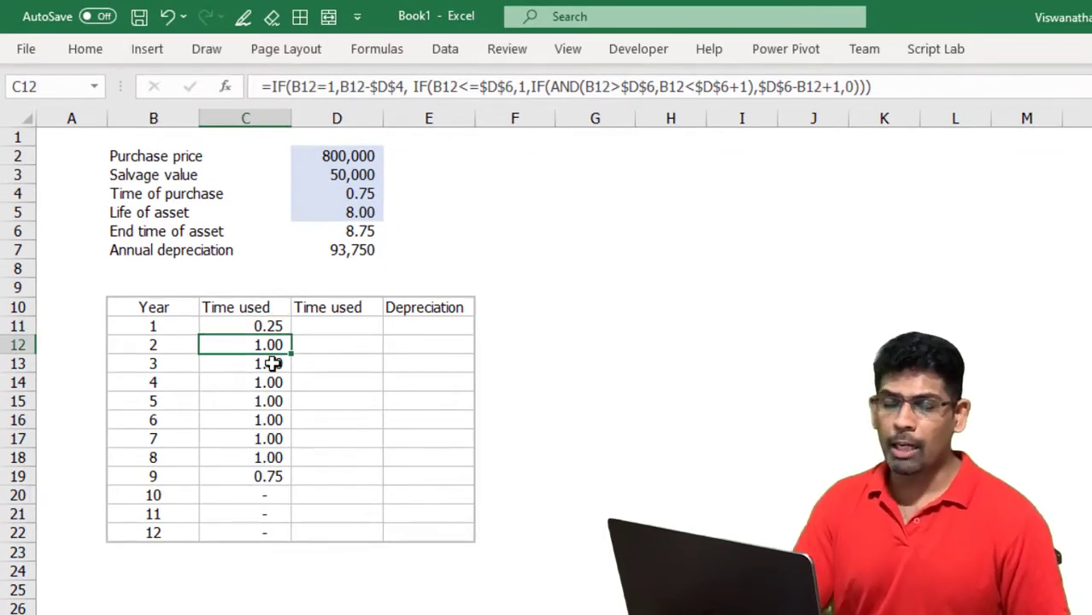
pyautogui.click(254, 475)
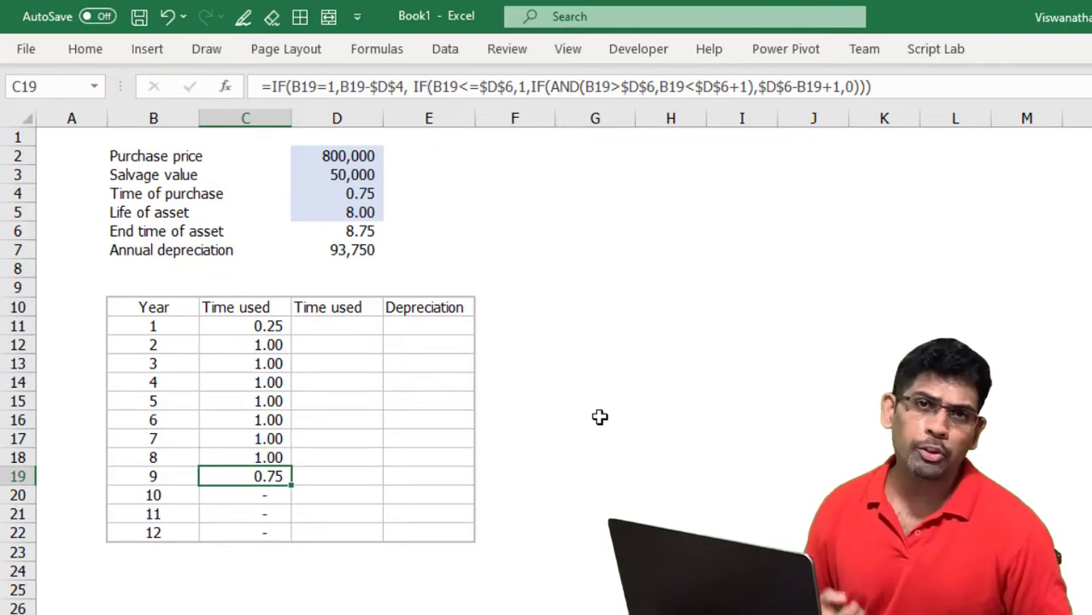
pyautogui.click(260, 324)
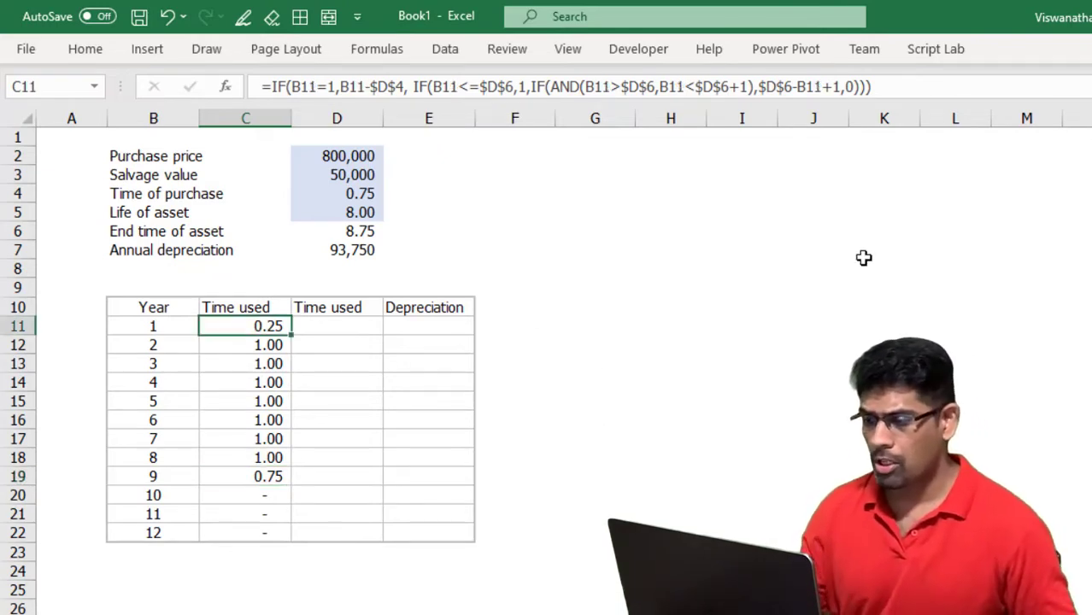
pyautogui.press('F2')
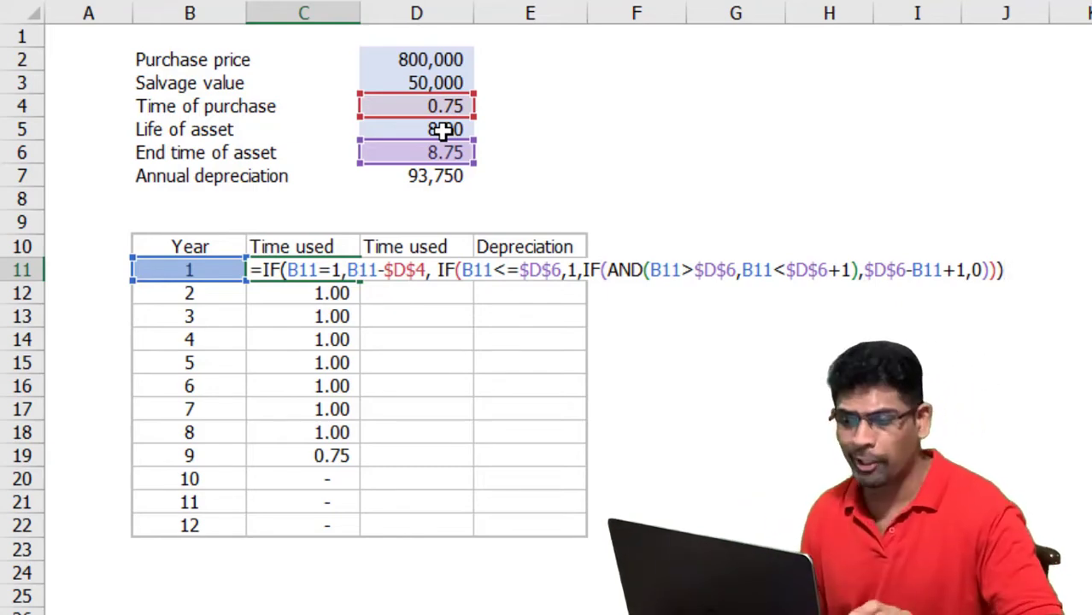
pyautogui.press('Return')
pyautogui.press('Up')
pyautogui.press('F2')
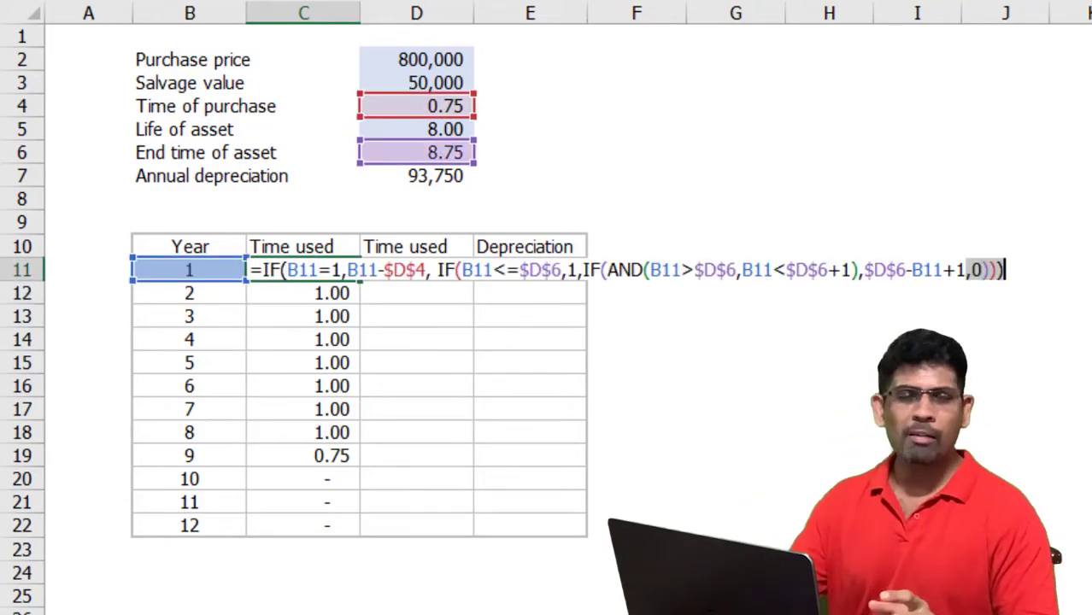
pyautogui.press('Escape')
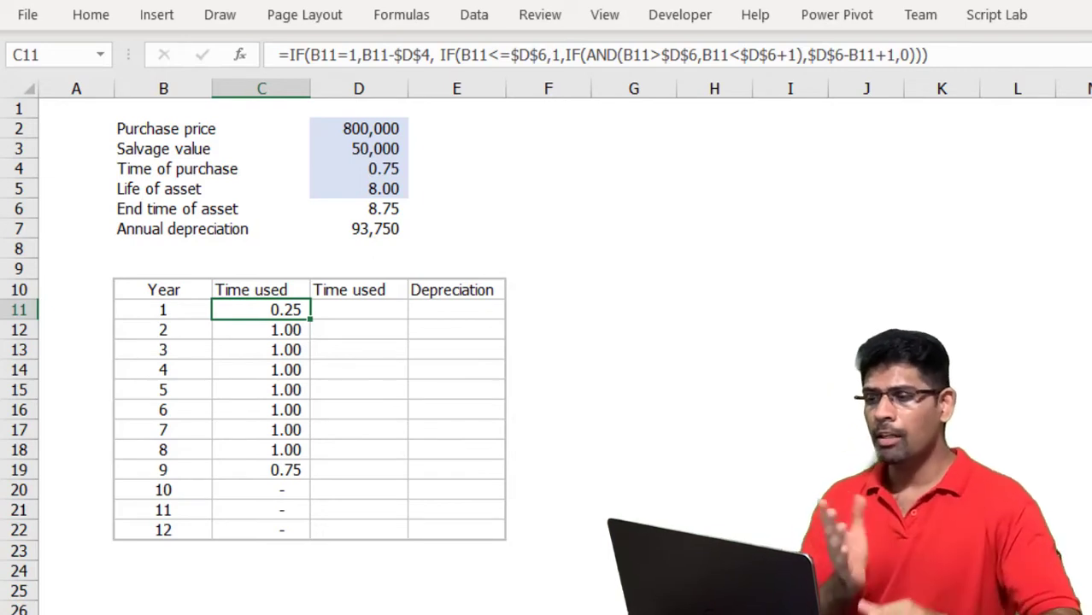
# Enter =B11-$D$4 in D11 and fill it down to D22, checking years 2 and 3
pyautogui.press('Right')
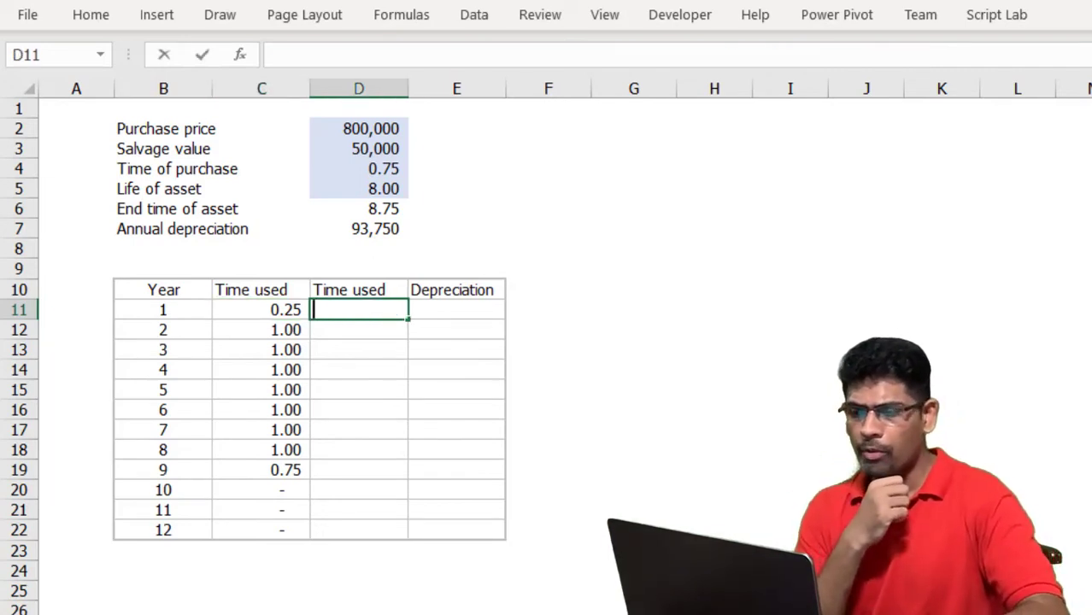
pyautogui.write('=')
pyautogui.press('Left')
pyautogui.press('Left')
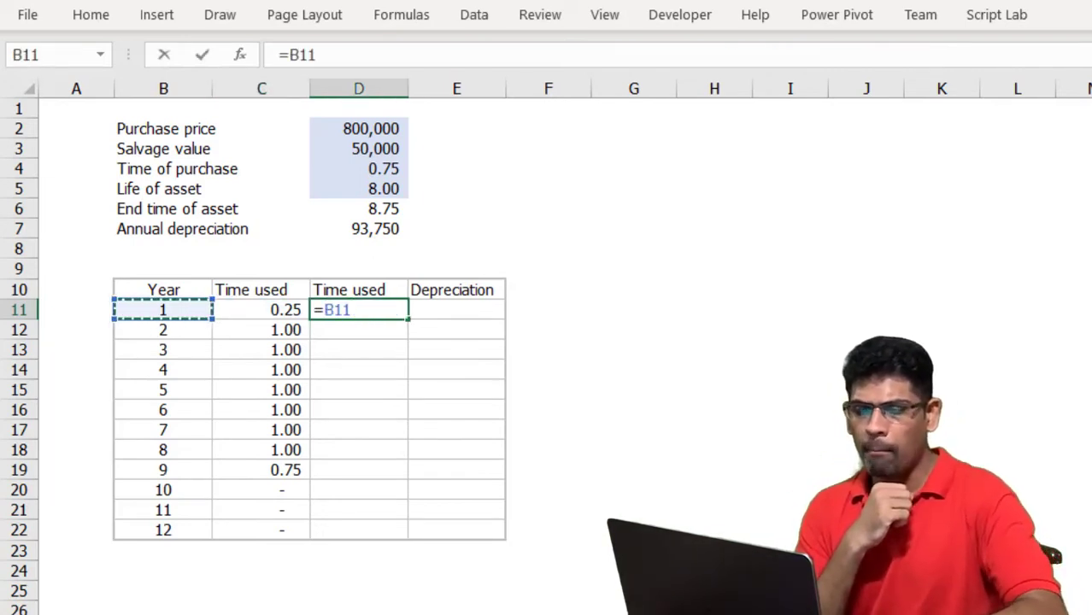
pyautogui.write('-')
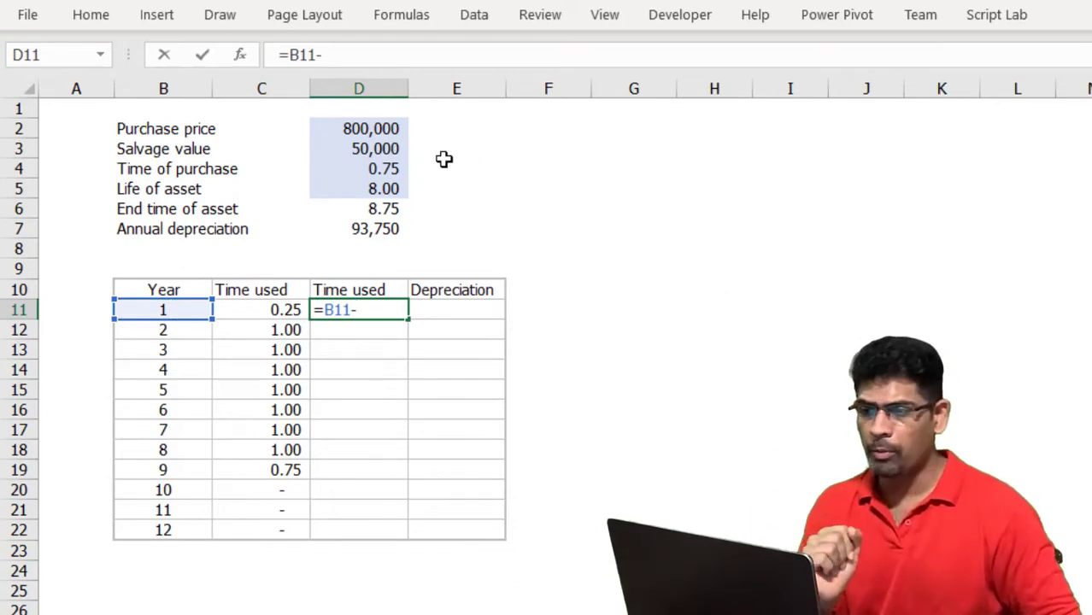
pyautogui.click(389, 164)
pyautogui.press('F4')
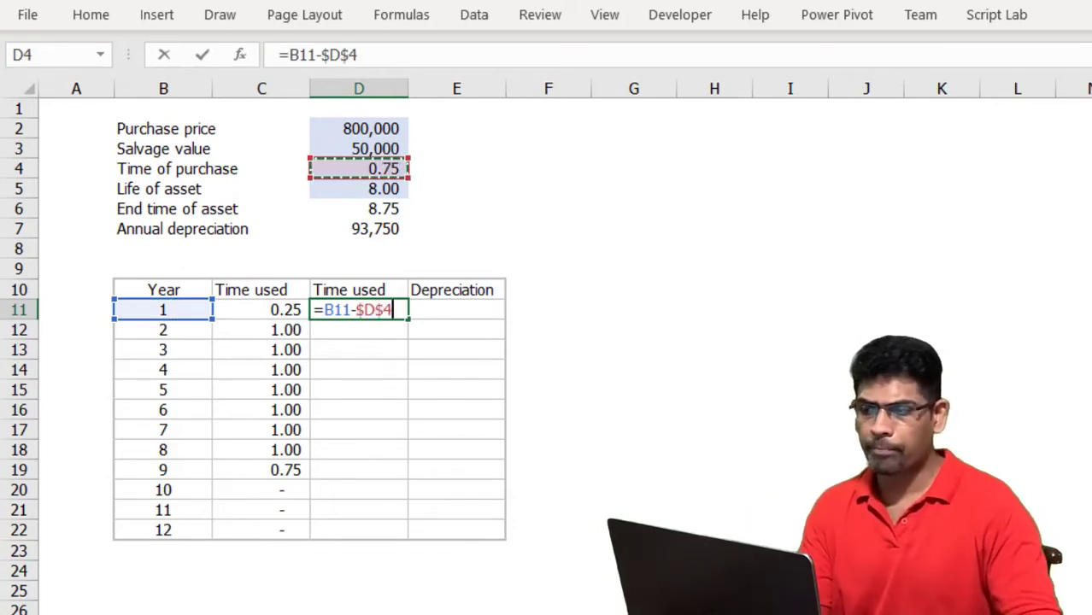
pyautogui.press('Return')
pyautogui.press('Up')
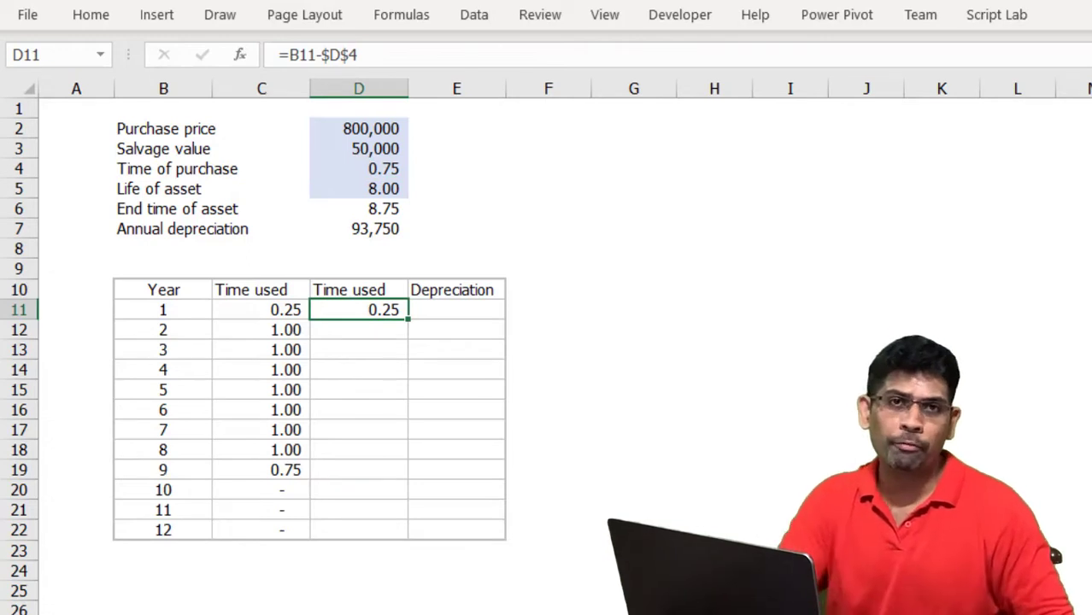
pyautogui.doubleClick(408, 315)
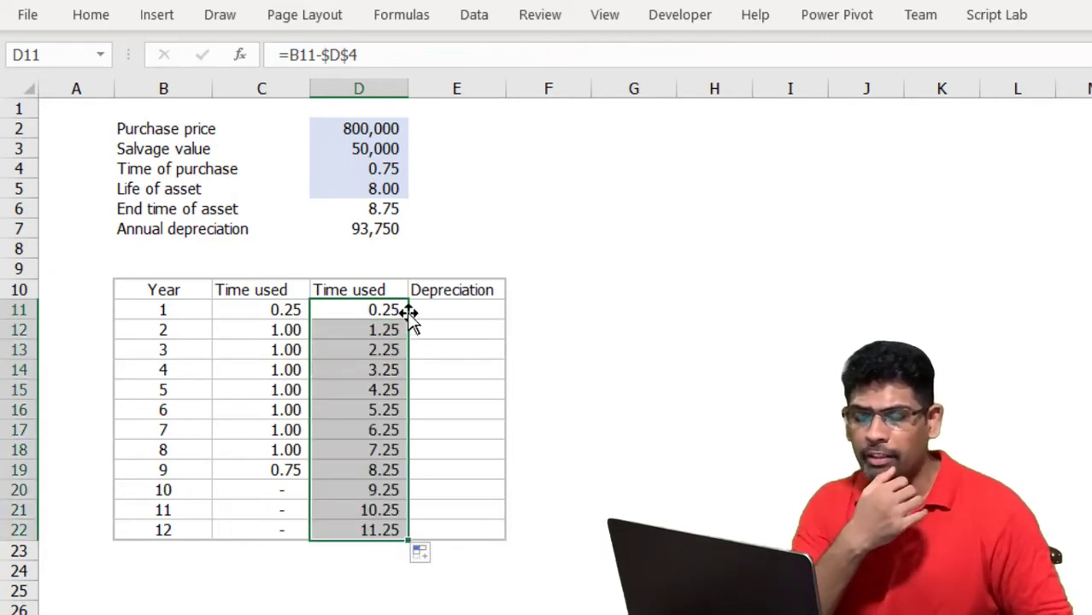
pyautogui.click(387, 313)
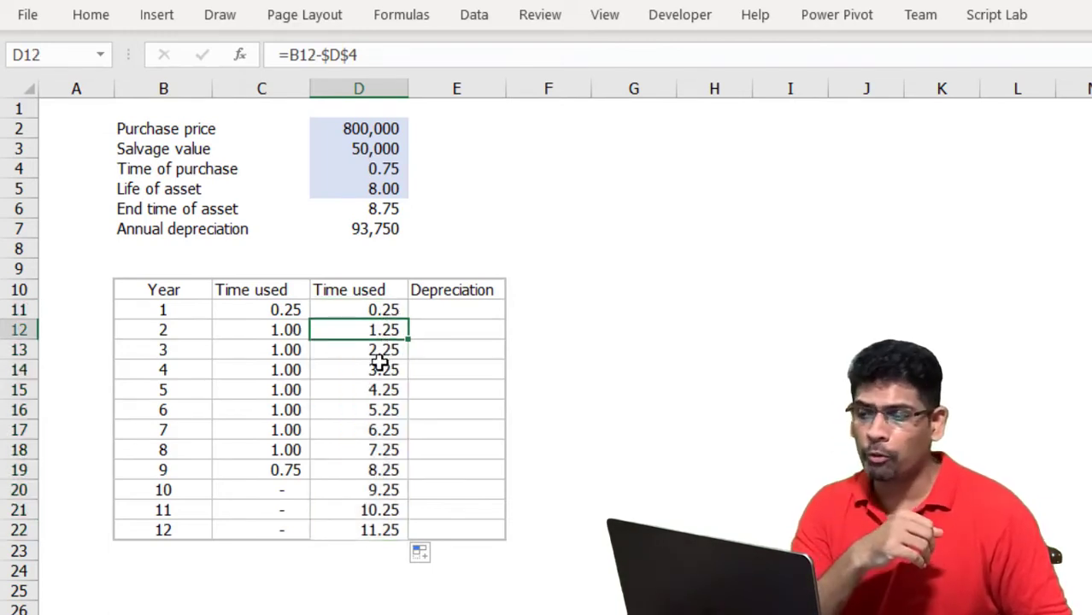
pyautogui.click(378, 355)
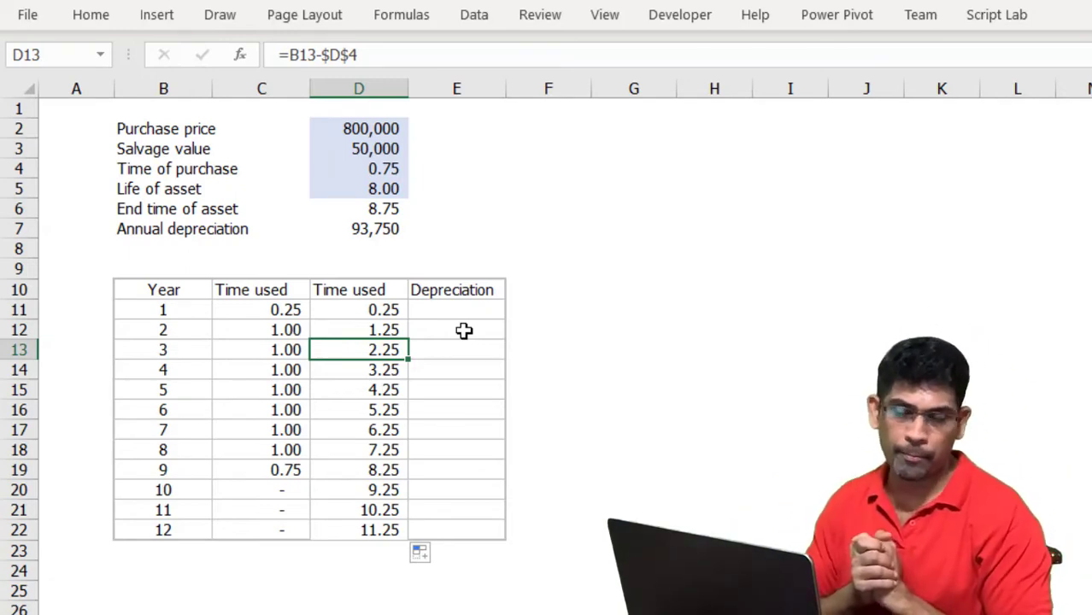
# Change D11 to =MIN(1,B11-$D$4) and fill it down through D22
pyautogui.press('Up')
pyautogui.press('Up')
pyautogui.press('F2')
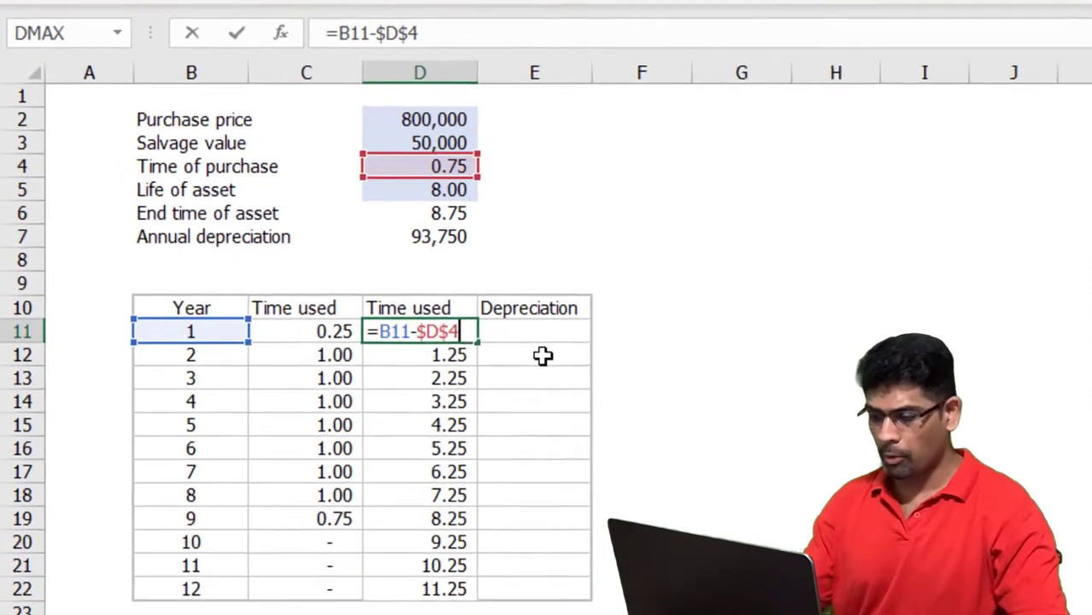
pyautogui.press('Left')
pyautogui.press('Left')
pyautogui.press('Left')
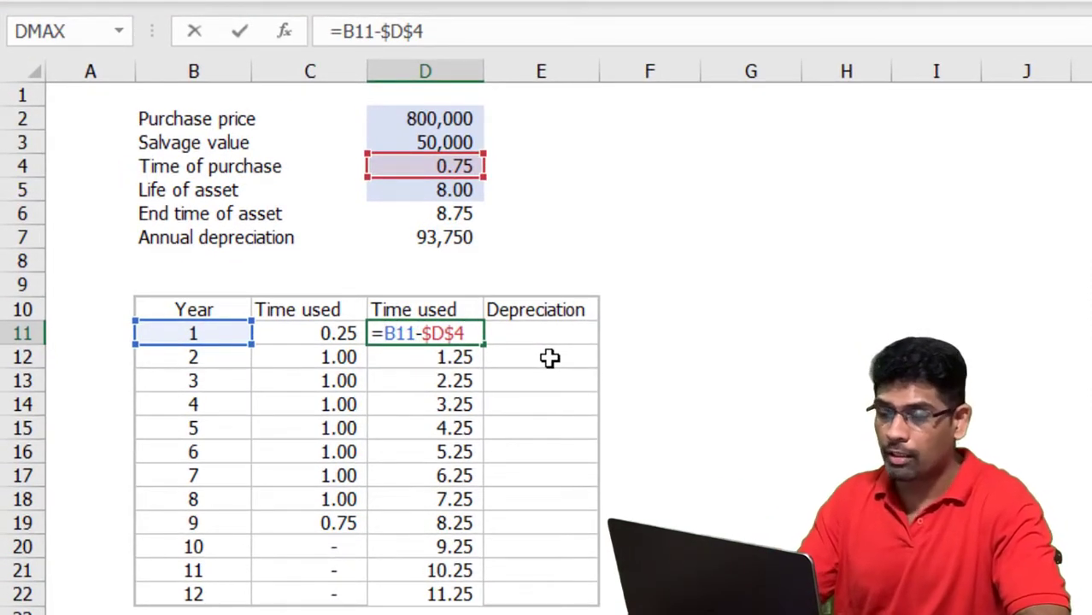
pyautogui.write('Min(1,')
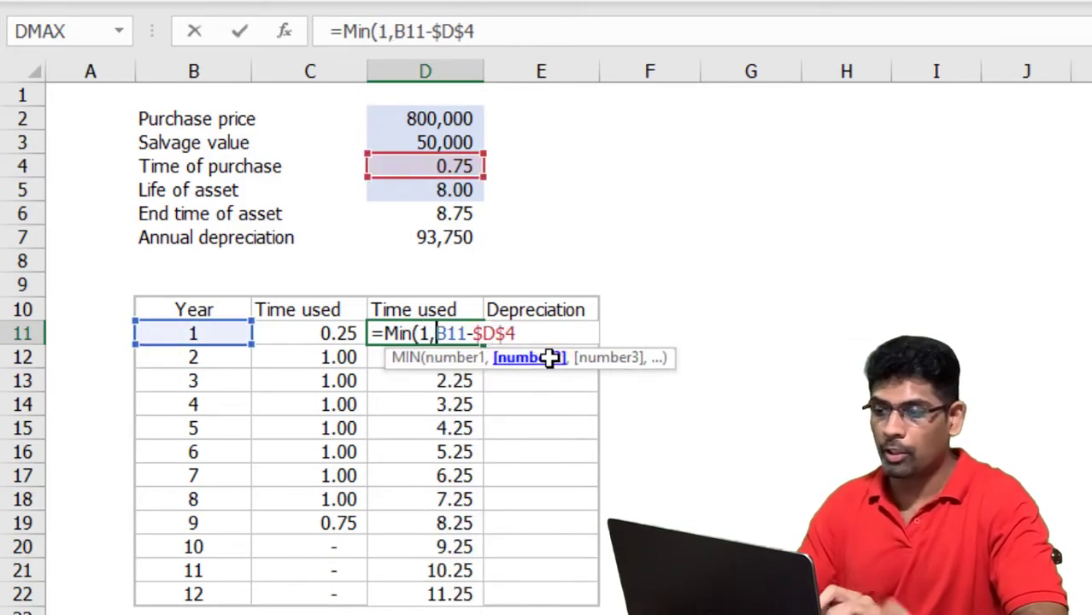
pyautogui.click(501, 30)
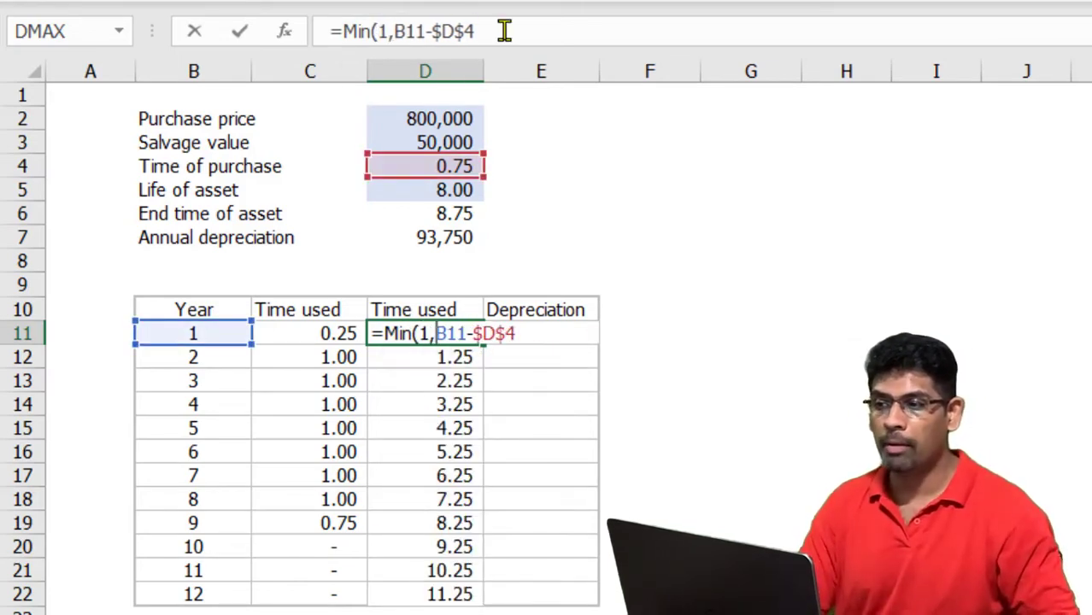
pyautogui.write(')')
pyautogui.press('Return')
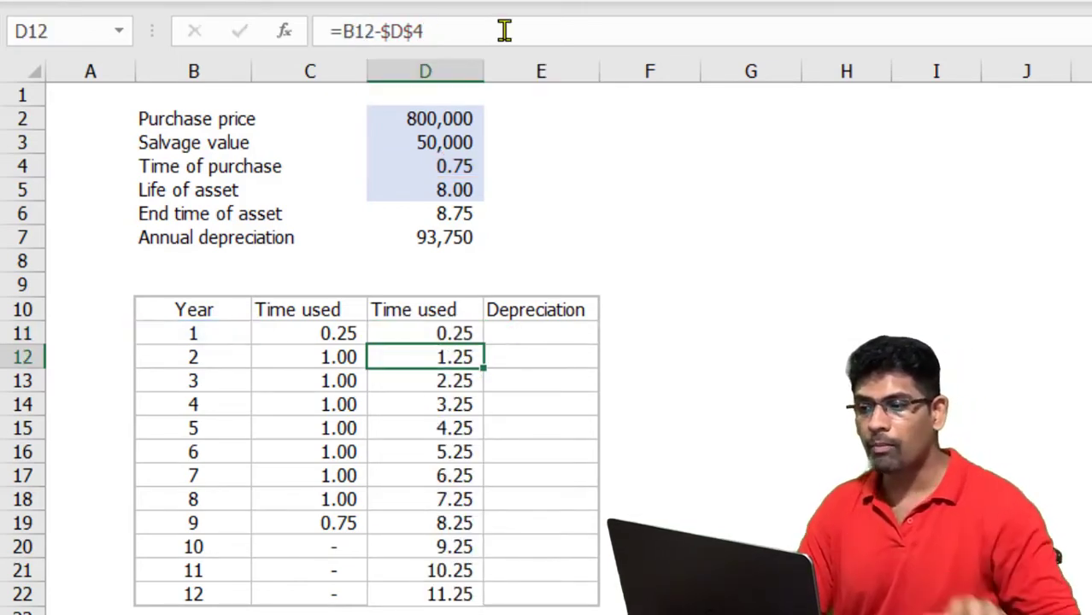
pyautogui.click(443, 326)
pyautogui.doubleClick(483, 348)
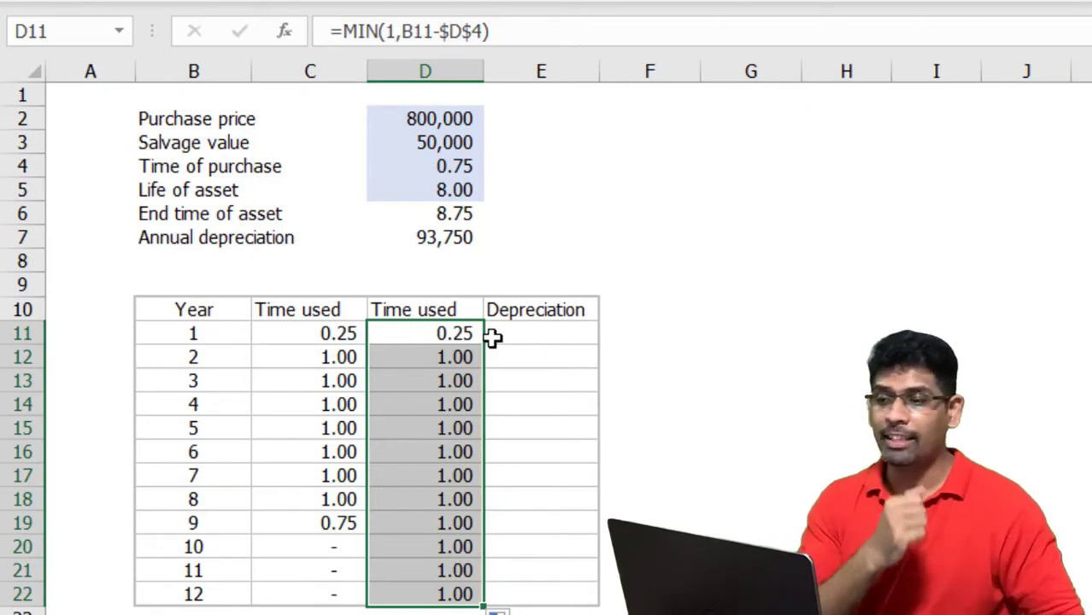
pyautogui.click(438, 523)
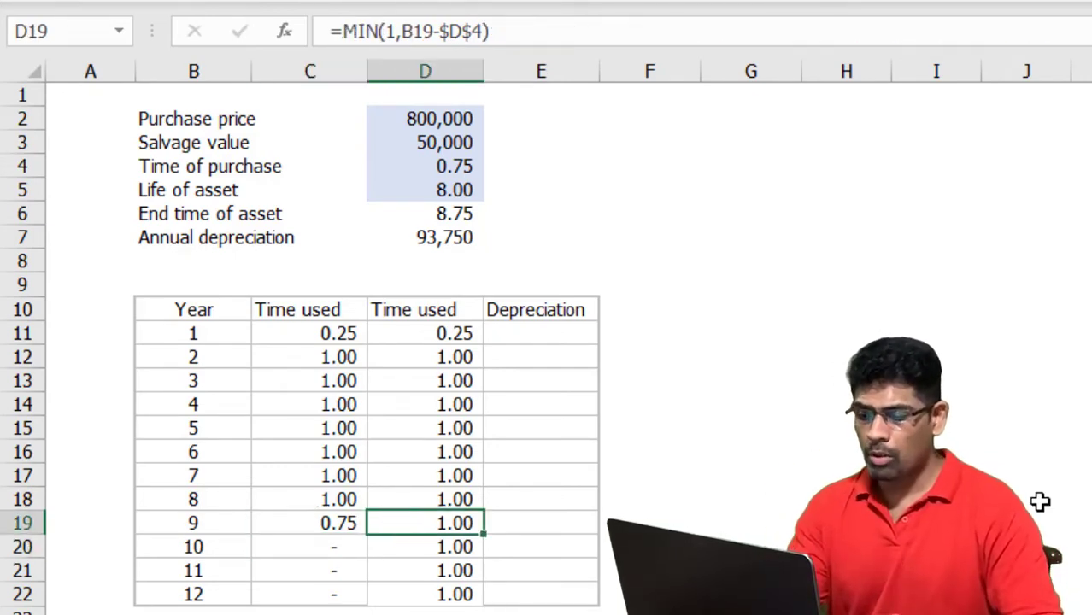
# Add $D$6-B19+1 as a third MIN argument in D19 so year 9 shows 0.75
pyautogui.press('F2')
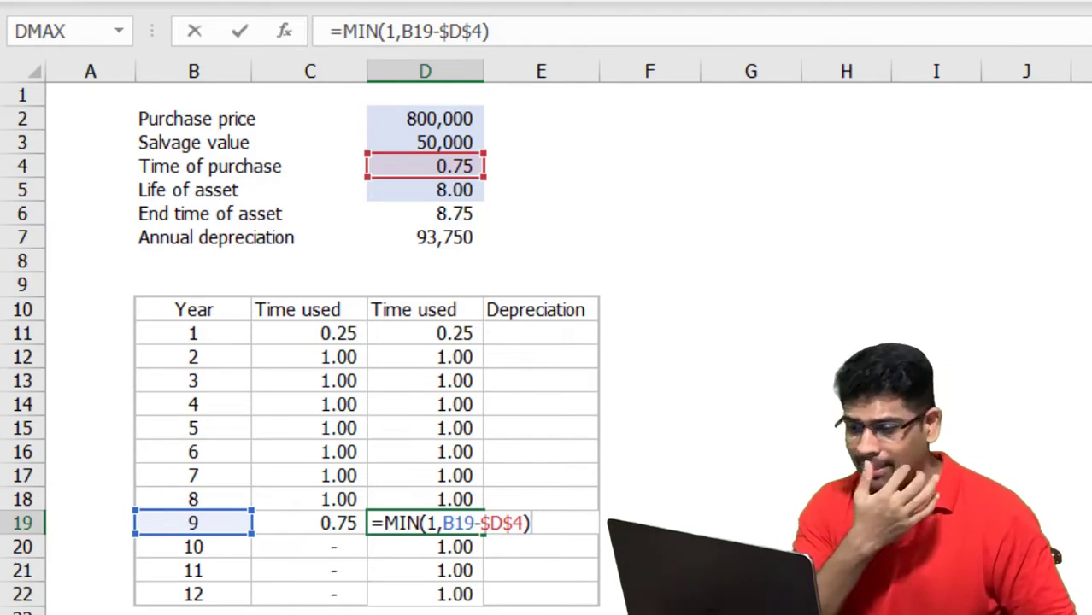
pyautogui.press('Left')
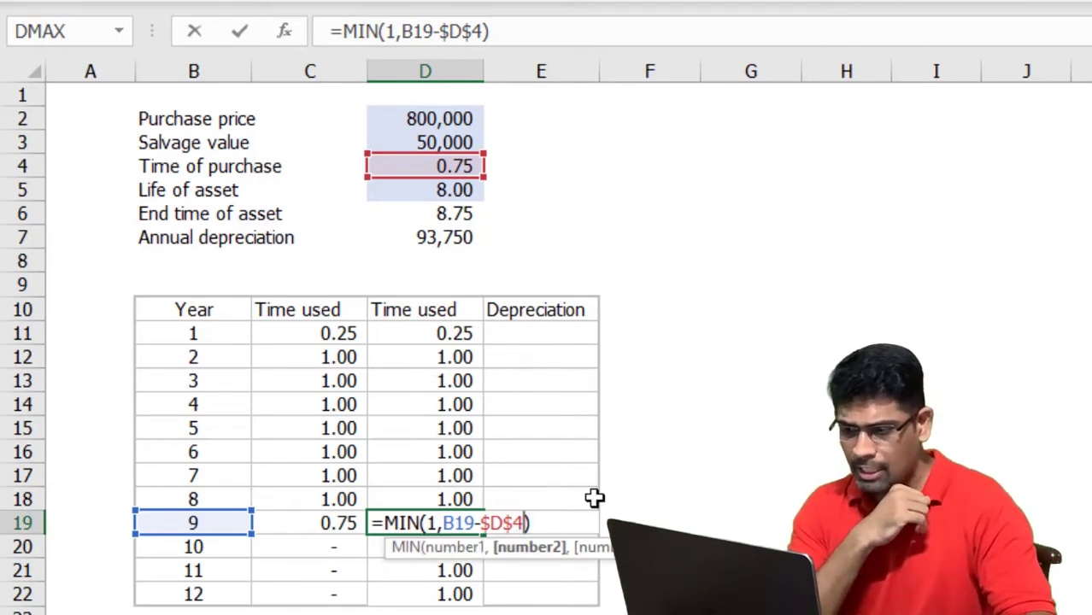
pyautogui.write(',')
pyautogui.click(444, 214)
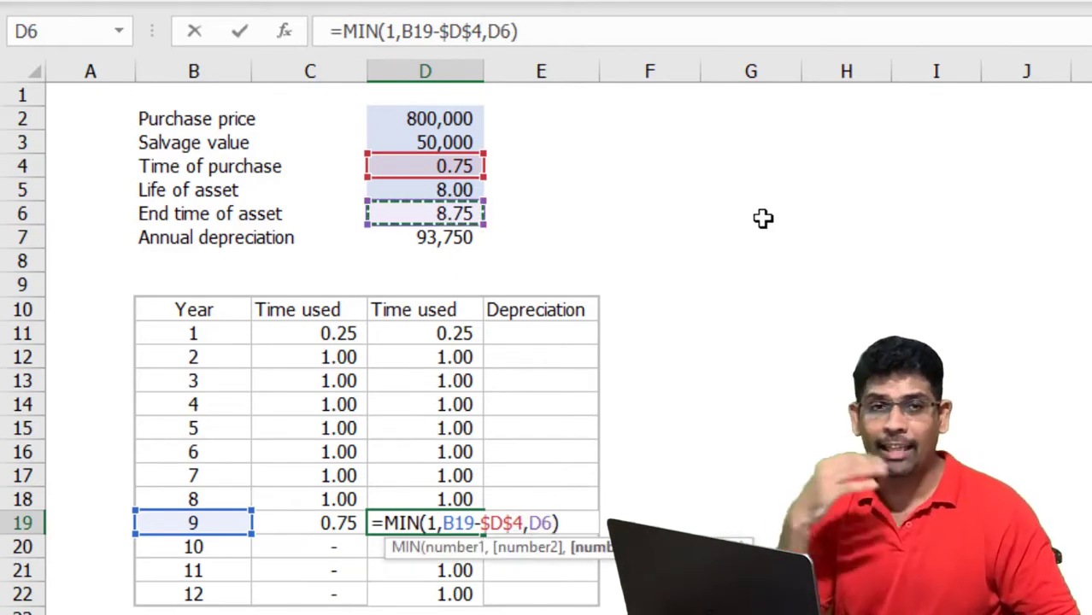
pyautogui.press('F4')
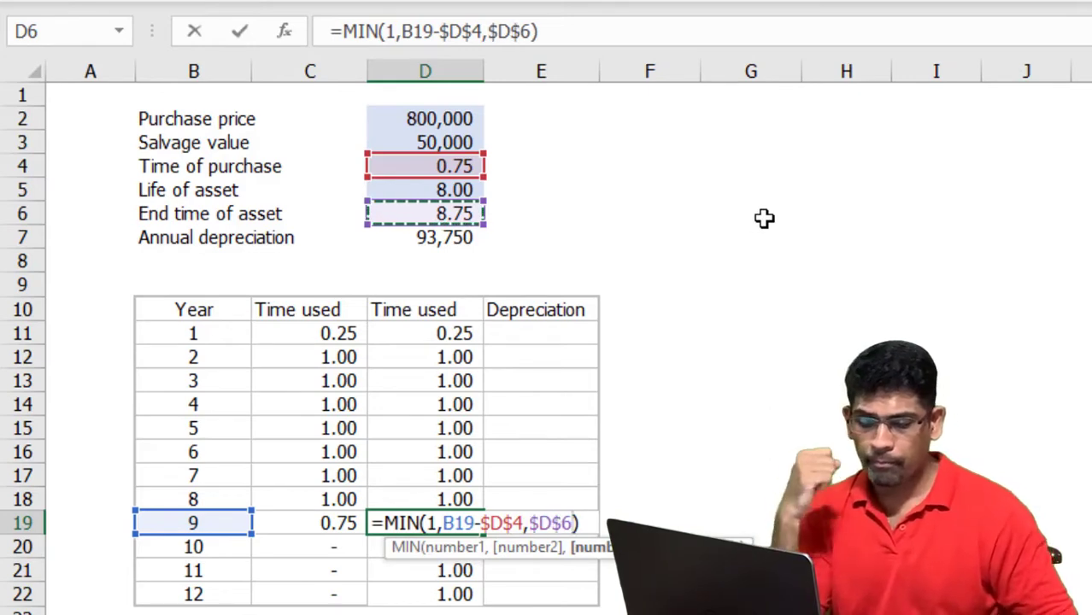
pyautogui.write('-')
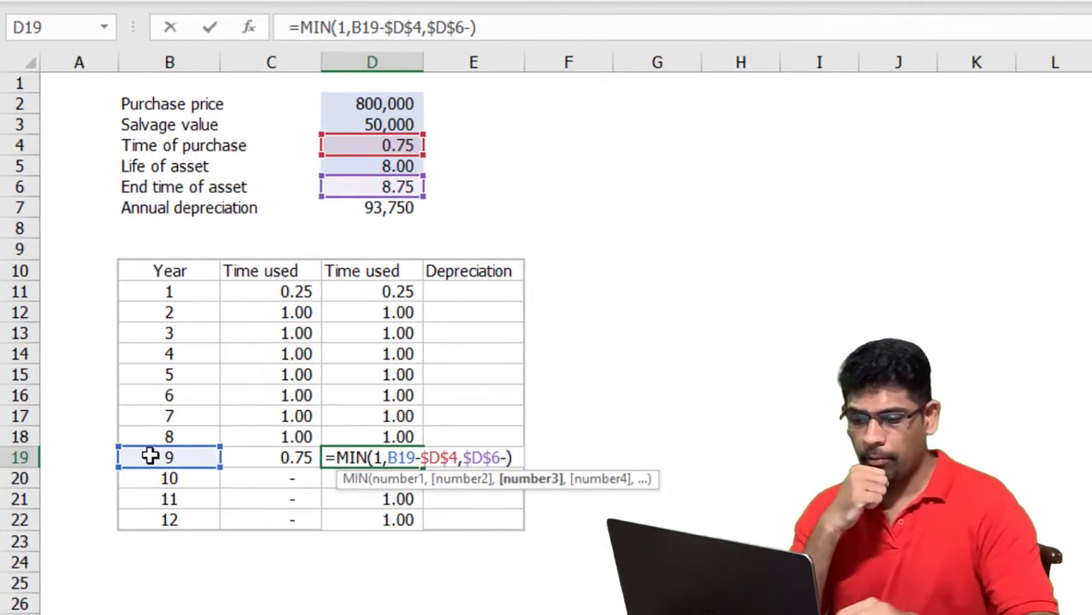
pyautogui.write('(')
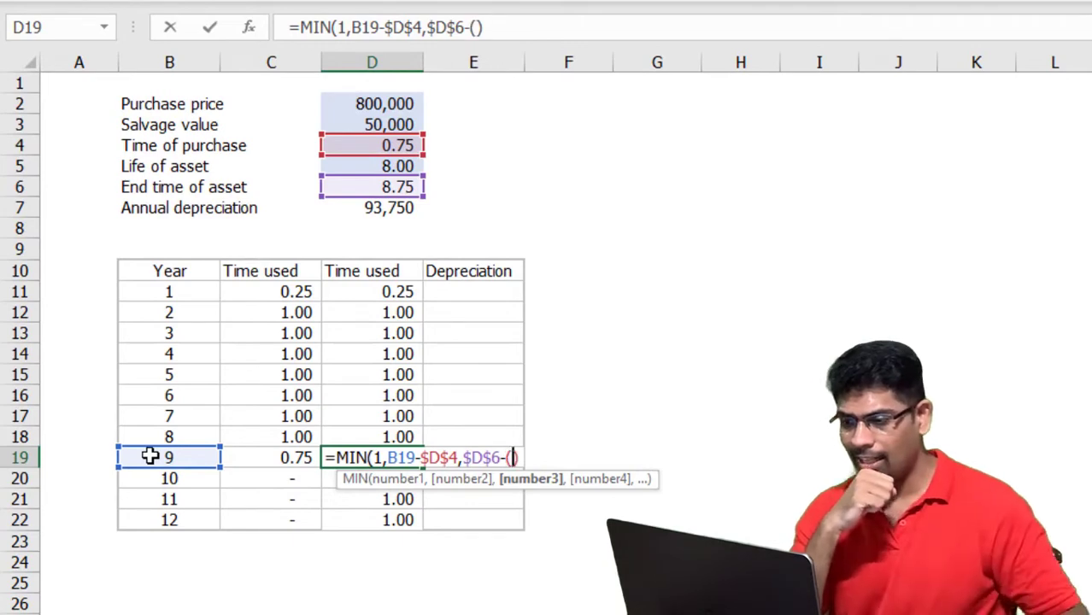
pyautogui.click(149, 457)
pyautogui.write('-1')
pyautogui.press('Left')
pyautogui.press('Left')
pyautogui.press('Left')
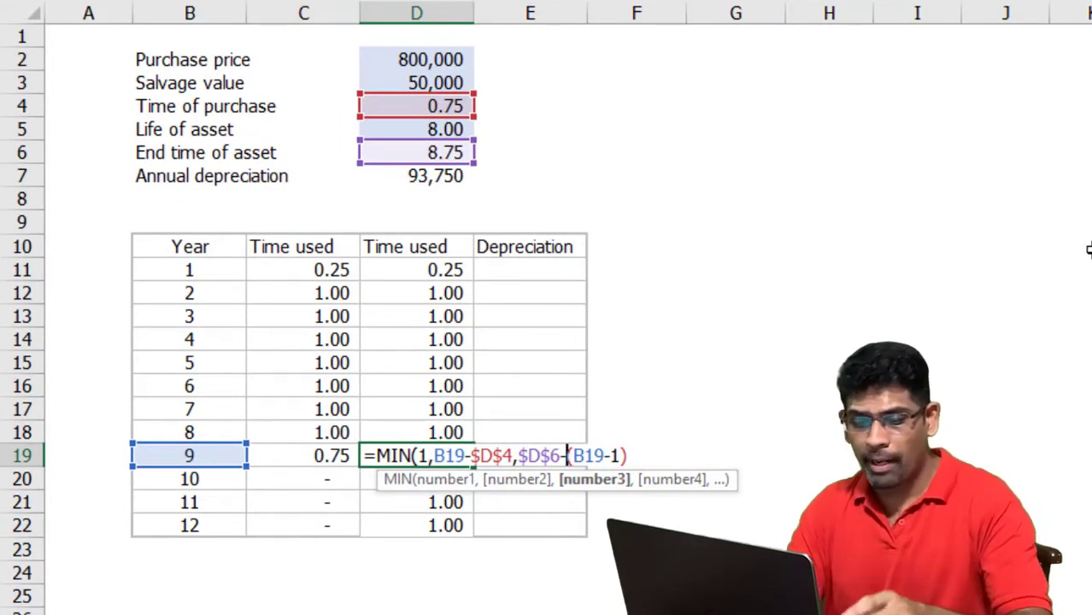
pyautogui.press('Delete')
pyautogui.press('Delete')
pyautogui.write('+')
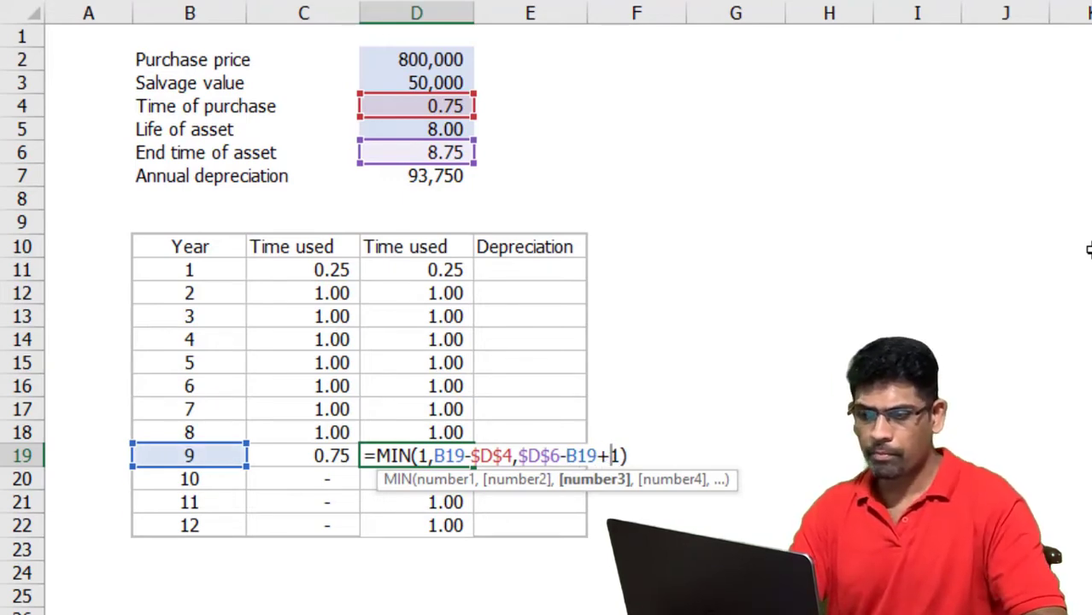
pyautogui.press('Return')
pyautogui.press('Up')
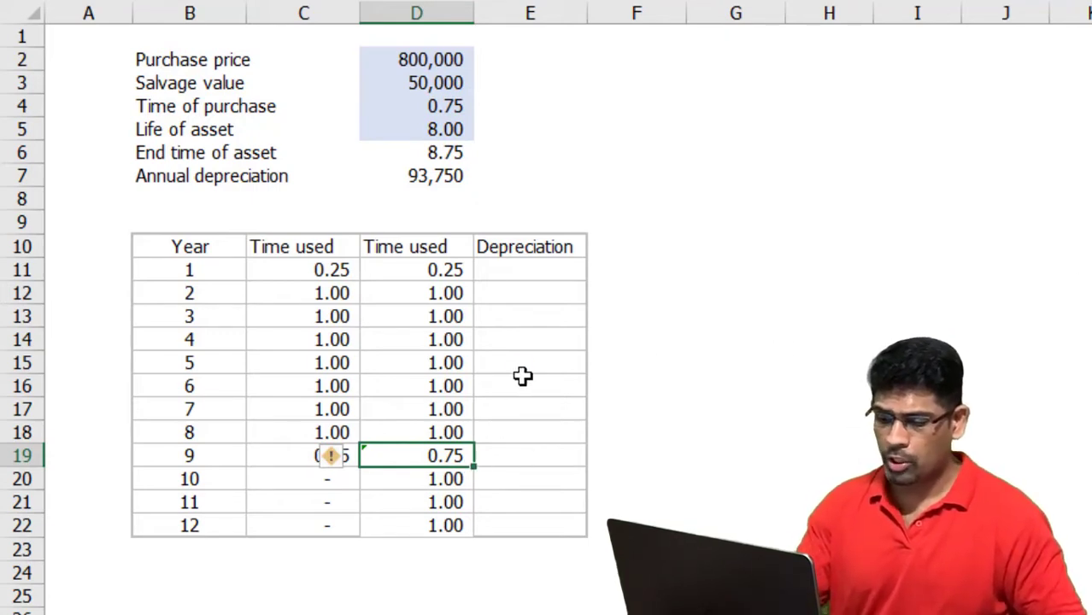
# Copy D19's formula into D11, fill down to D22, and select the negative years 10–12
pyautogui.hotkey('ctrl', 'c')
pyautogui.click(457, 275)
pyautogui.hotkey('ctrl', 'v')
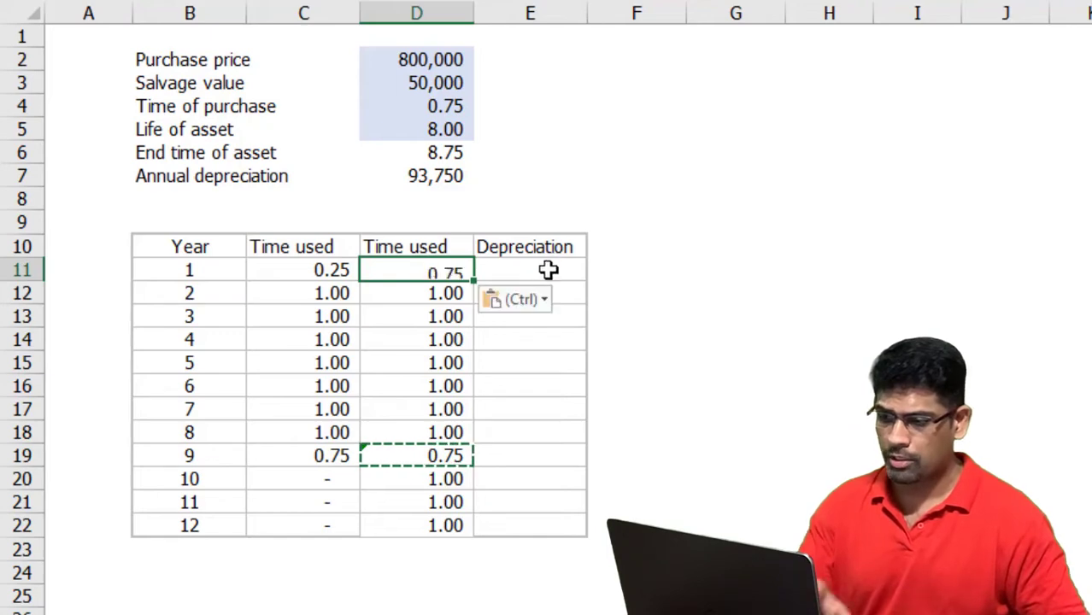
pyautogui.doubleClick(473, 280)
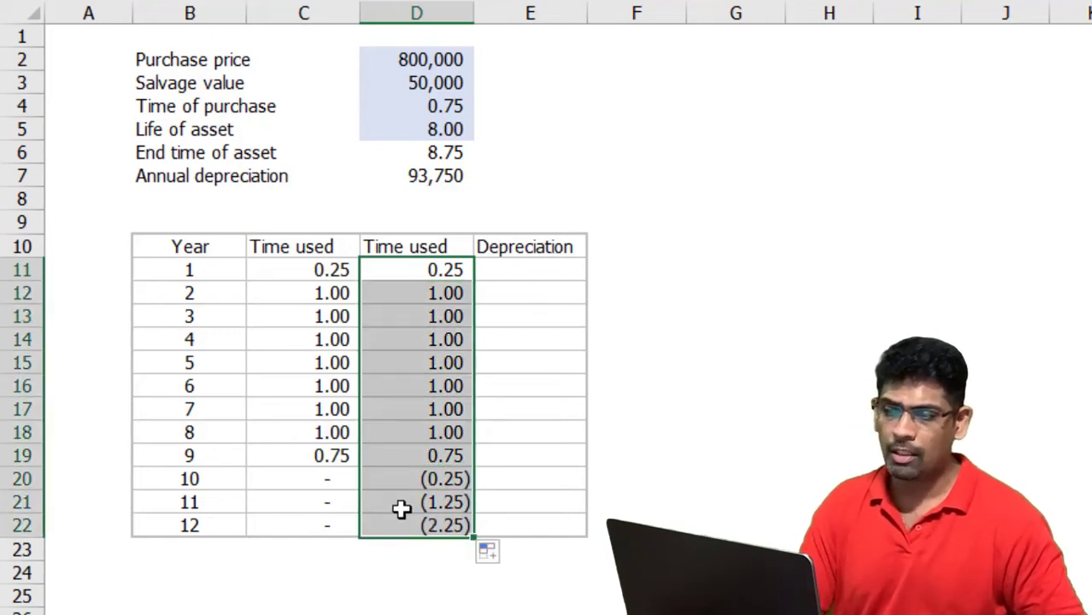
pyautogui.moveTo(408, 483); pyautogui.dragTo(395, 514)
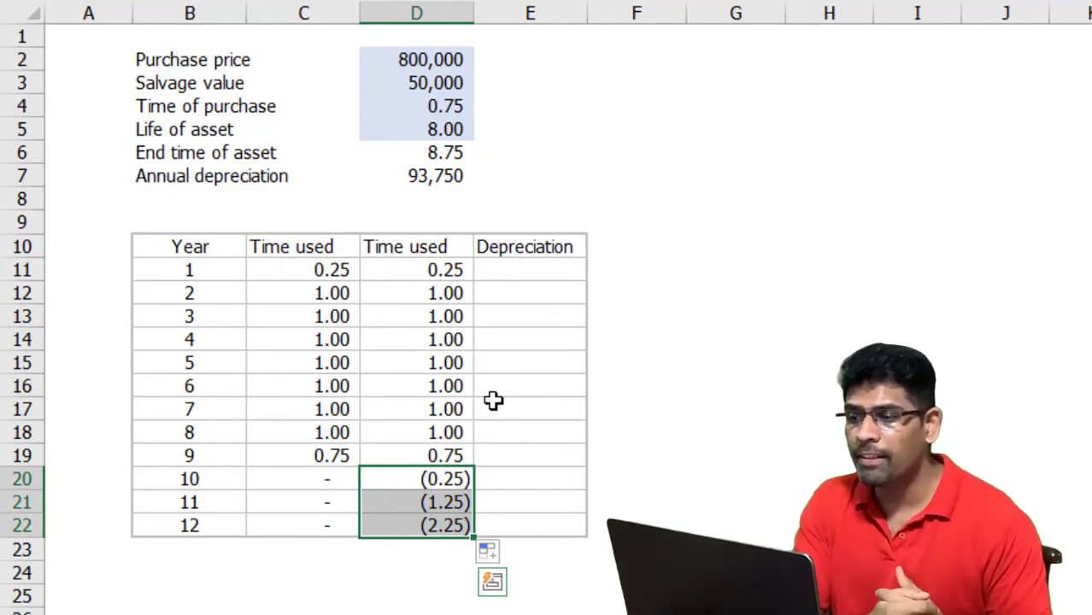
pyautogui.click(400, 268)
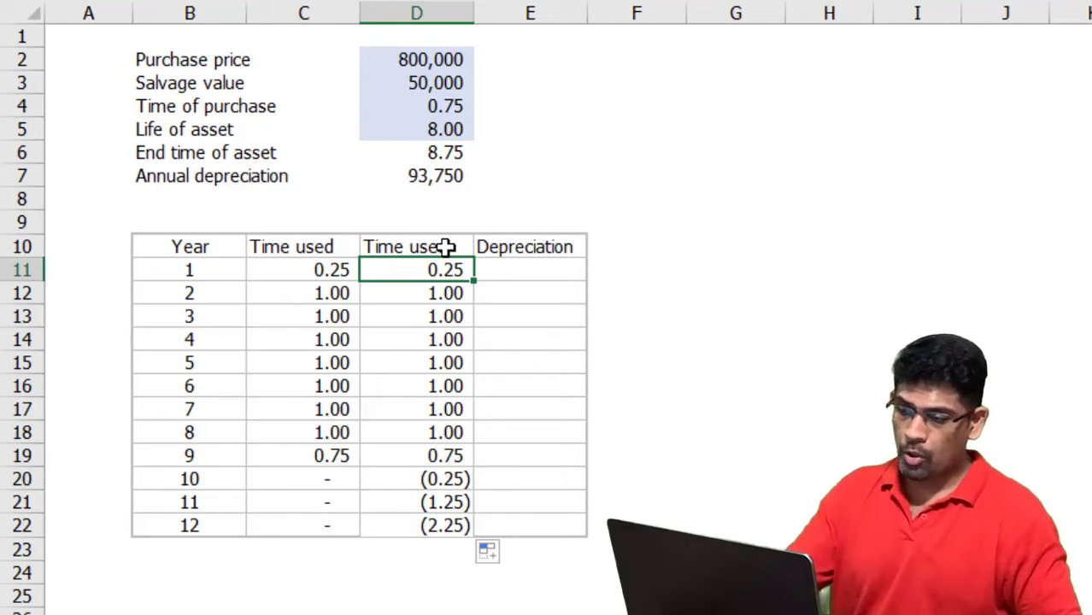
# Wrap D11's formula in MAX(0,…), fill it down to D22, and check year 2's formula
pyautogui.press('F2')
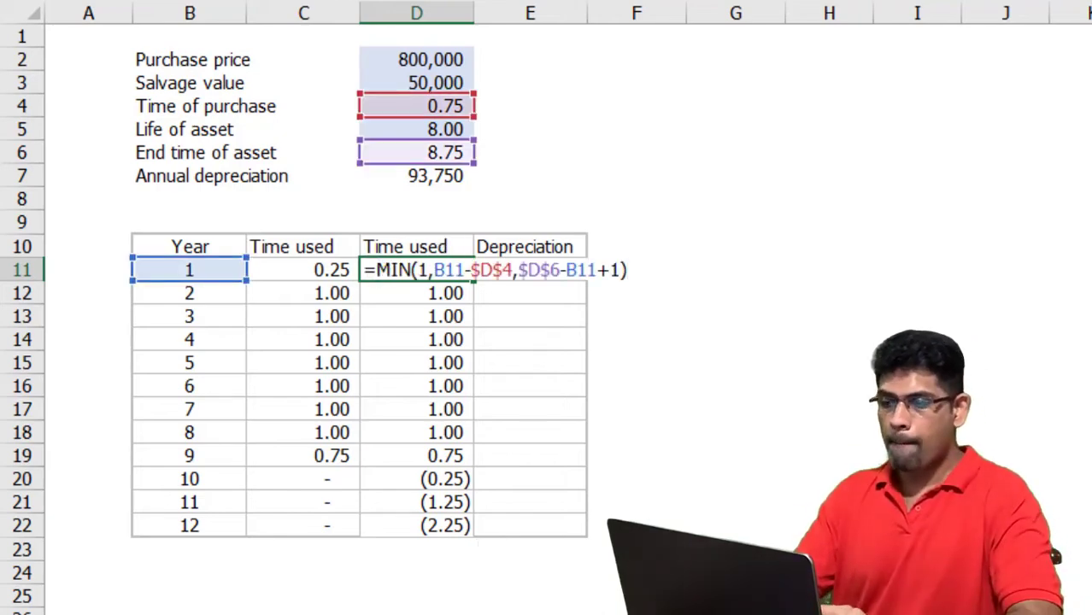
pyautogui.write('Max(')
pyautogui.write('0MIN(1,')
pyautogui.press('BackSpace')
pyautogui.write(',')
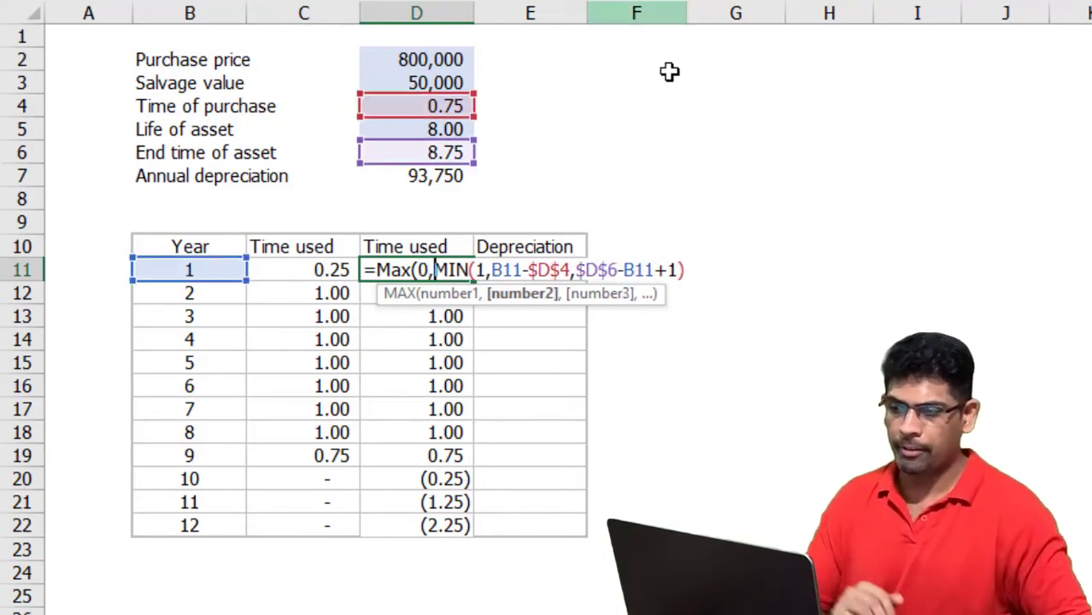
pyautogui.click(683, 270)
pyautogui.write(')')
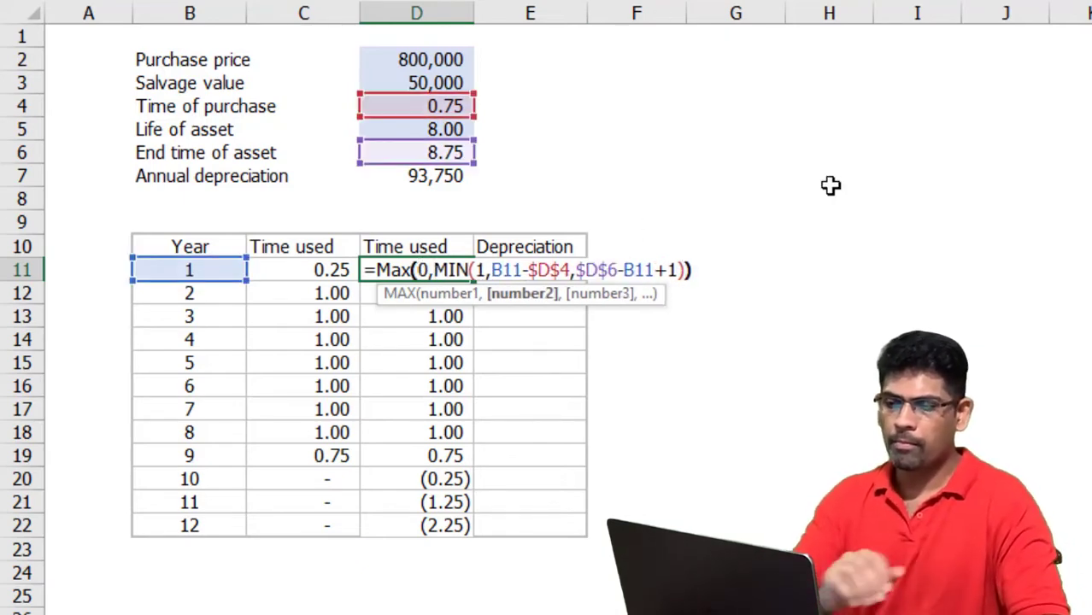
pyautogui.press('Return')
pyautogui.press('Up')
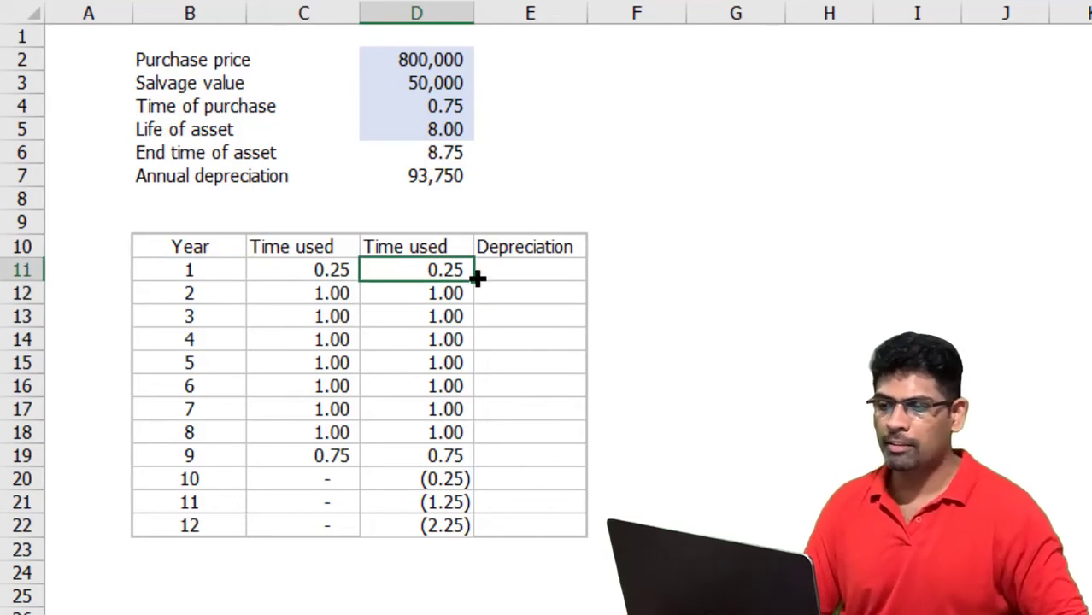
pyautogui.doubleClick(477, 279)
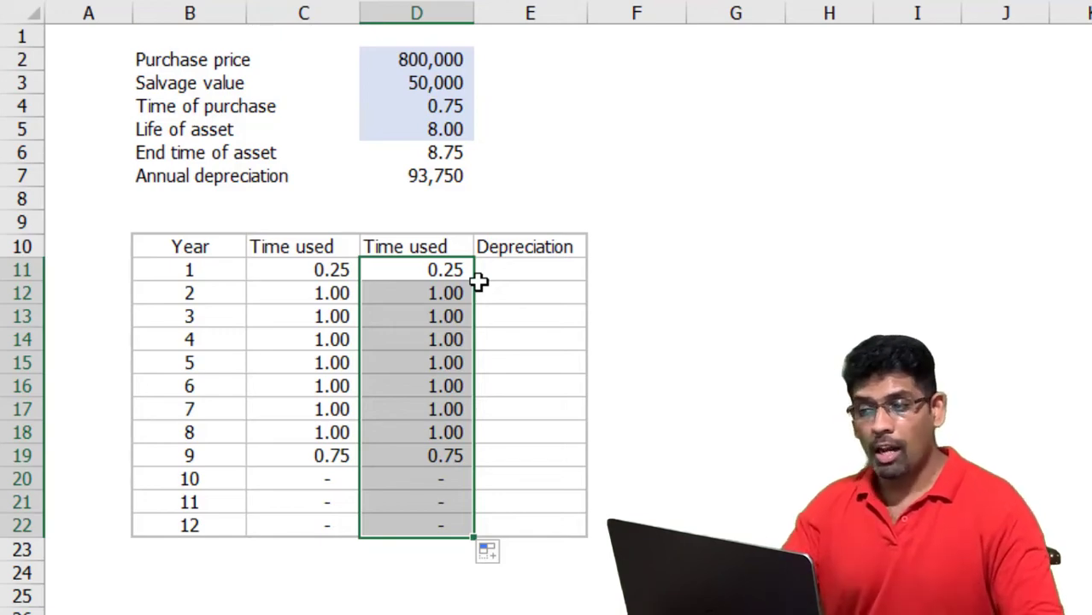
pyautogui.press('Down')
pyautogui.press('F2')
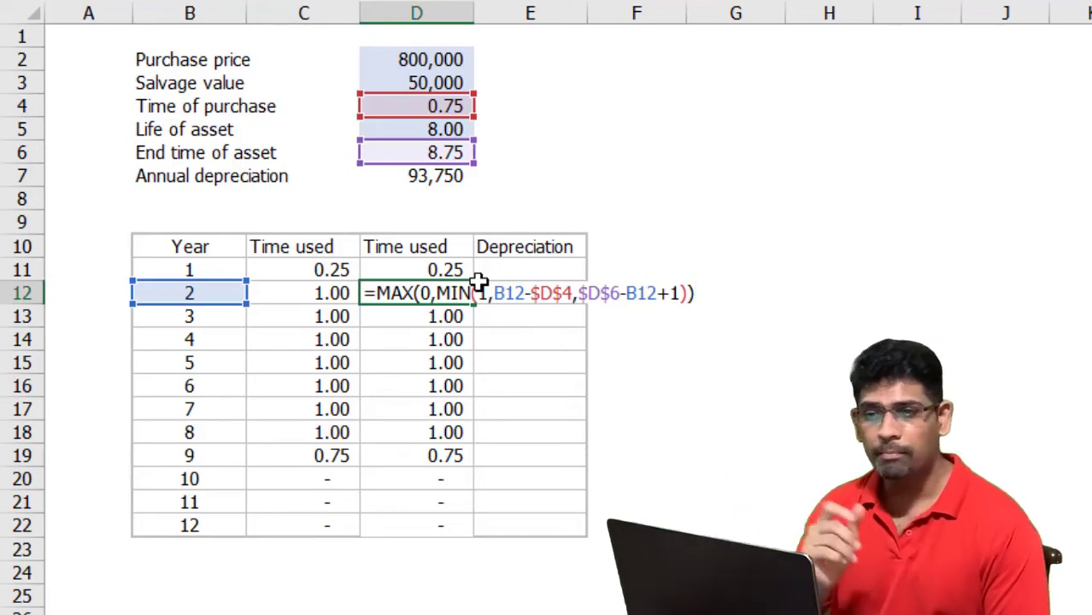
pyautogui.press('Return')
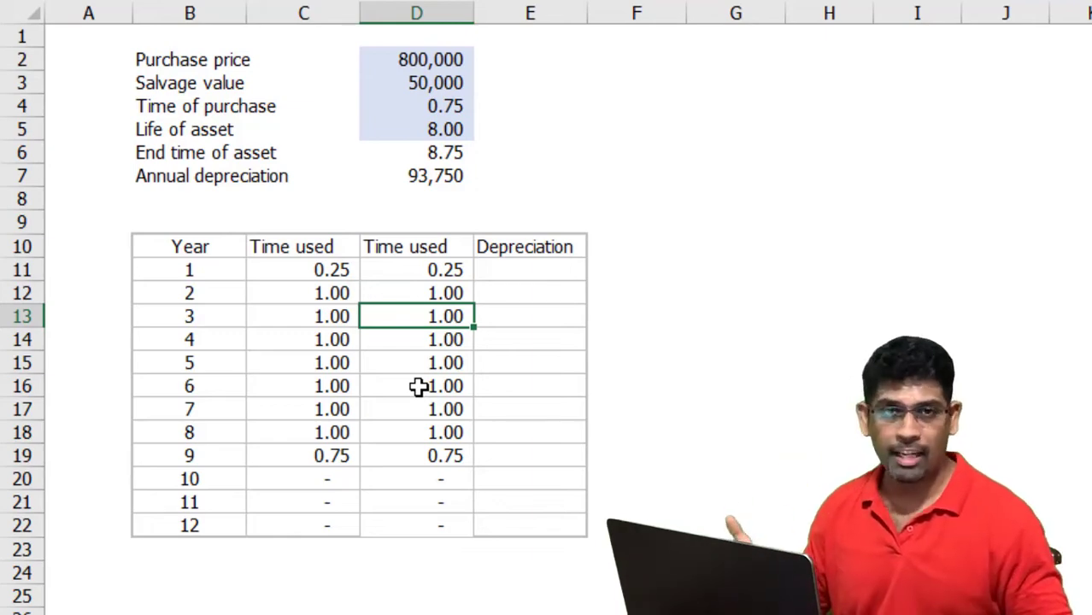
# Enter =FORMULATEXT(D20) in D25 to display the MAX/MIN formula as text
pyautogui.click(421, 600)
pyautogui.press('F2')
pyautogui.write('=')
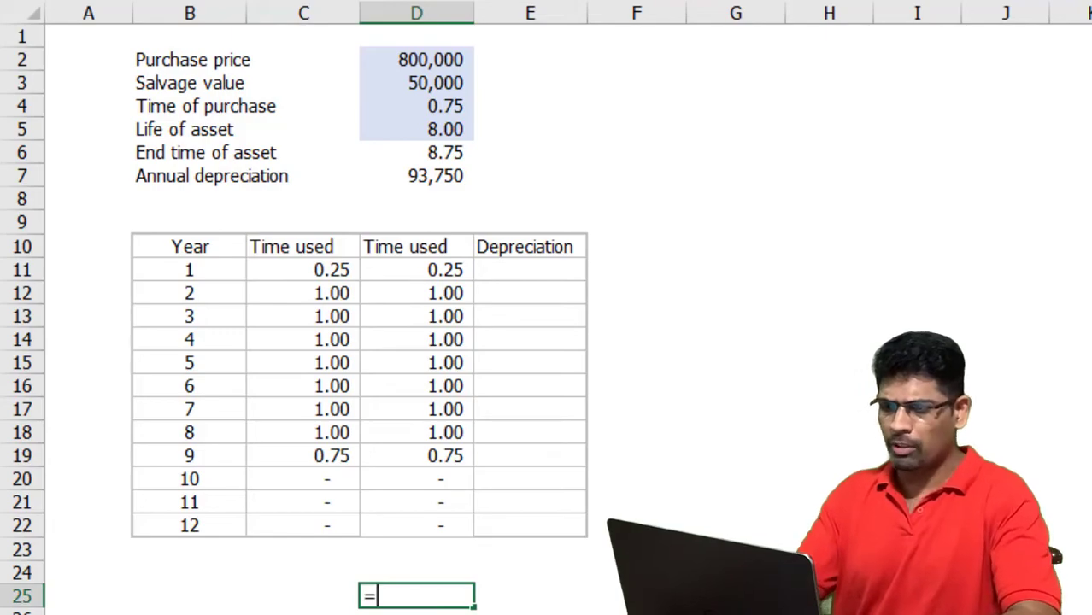
pyautogui.write('form')
pyautogui.press('Tab')
pyautogui.press('Up')
pyautogui.press('Up')
pyautogui.press('Up')
pyautogui.press('Up')
pyautogui.press('Up')
pyautogui.press('Return')
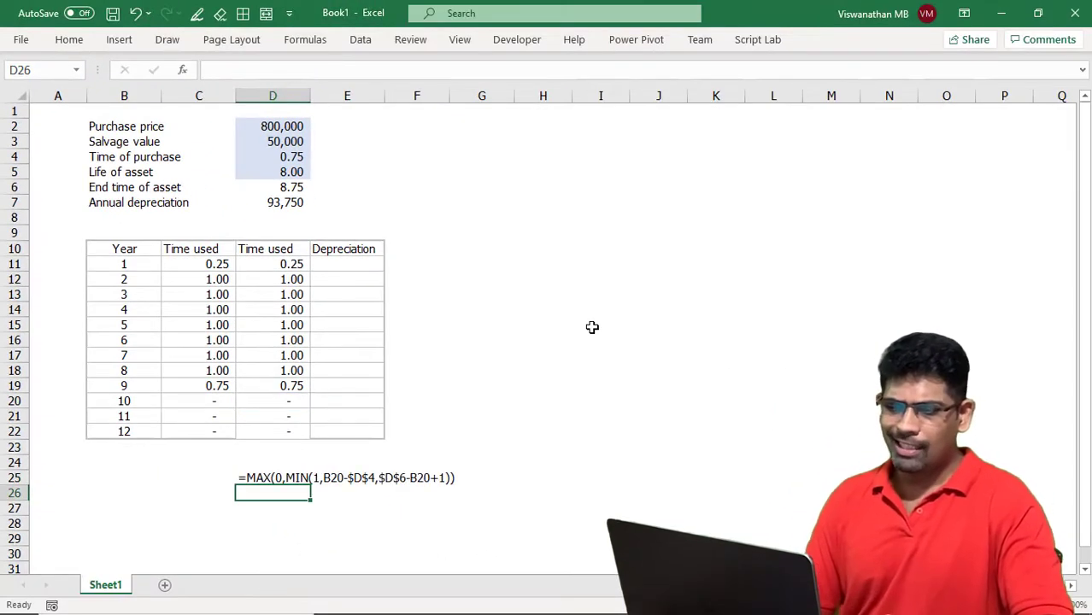
# Enter =FORMULATEXT(C19) in D26 to display the nested IF formula as text
pyautogui.press('Up')
pyautogui.press('Down')
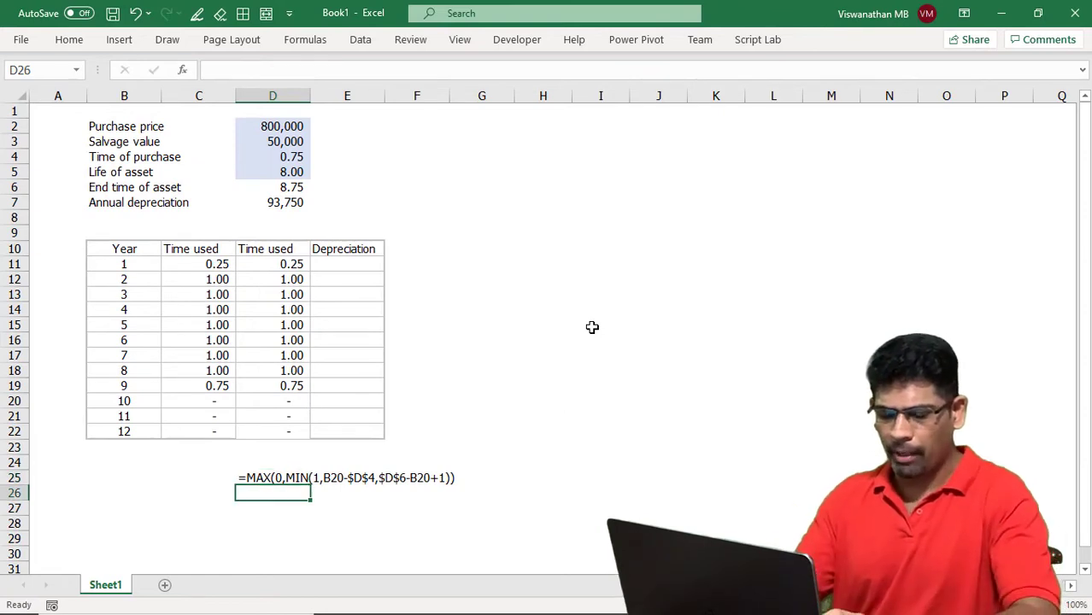
pyautogui.write('=formum')
pyautogui.press('BackSpace')
pyautogui.press('Tab')
pyautogui.press('Up')
pyautogui.press('Up')
pyautogui.press('Up')
pyautogui.press('Up')
pyautogui.press('Left')
pyautogui.press('Down')
pyautogui.write(')')
pyautogui.press('Return')
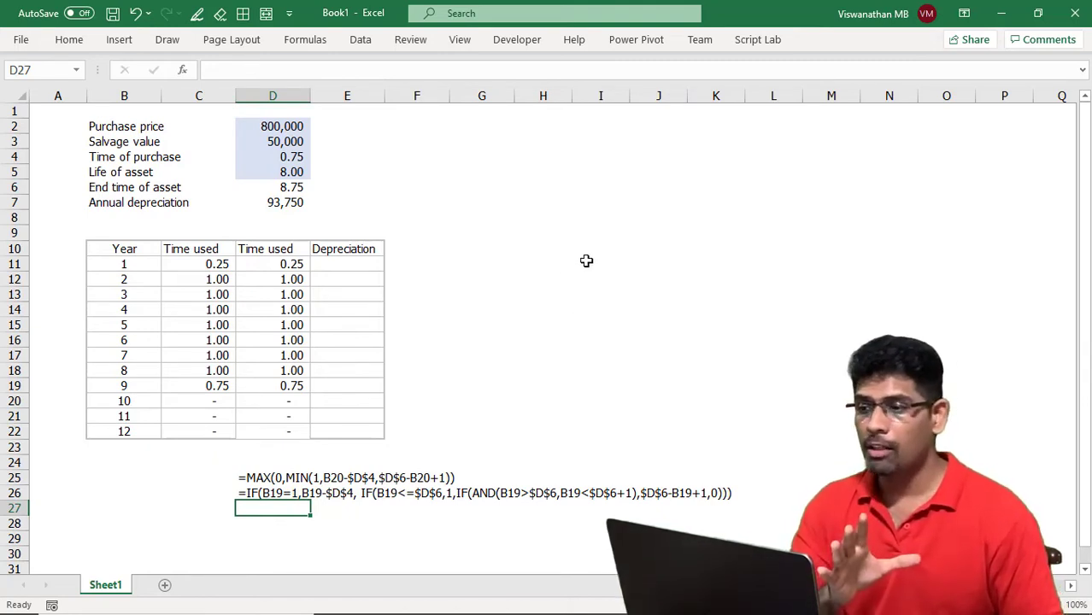
# Inspect C11's IF formula, then set the time of purchase in D4 to 0.25
pyautogui.click(217, 268)
pyautogui.press('F2')
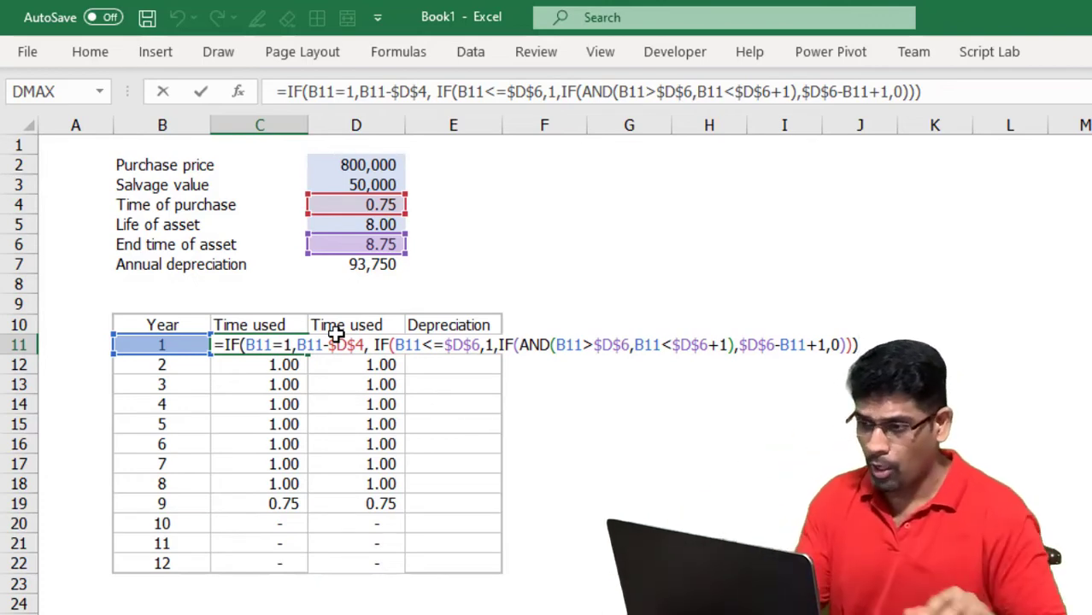
pyautogui.press('Return')
pyautogui.click(326, 211)
pyautogui.press('F2')
pyautogui.press('Return')
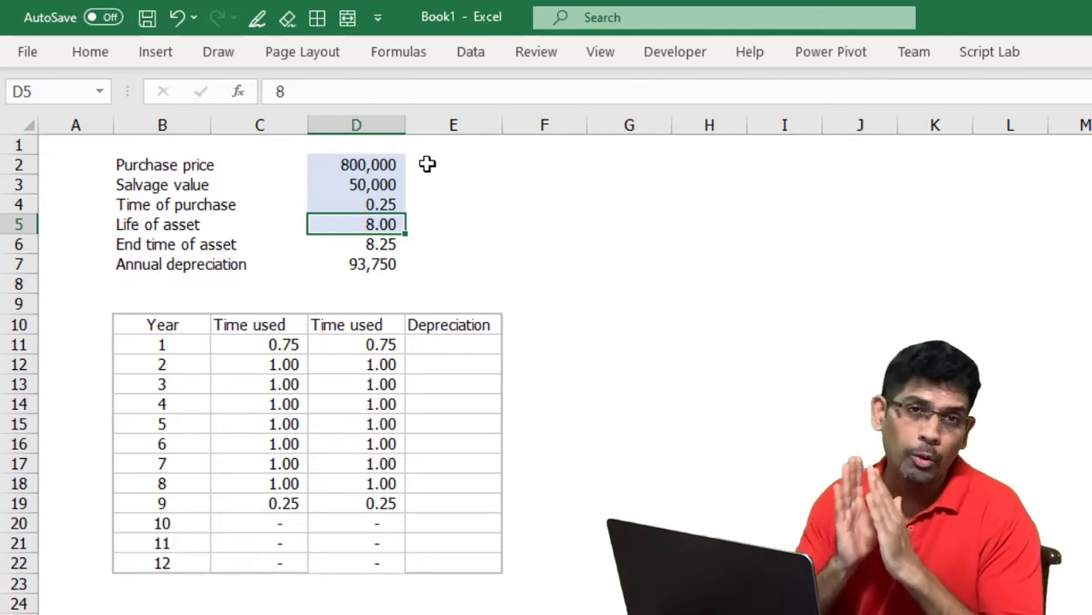
# Set the time of purchase in D4 to 1.5 and examine C11's nested IF formula
pyautogui.hotkey('shift', 'Return')
pyautogui.write('1.5')
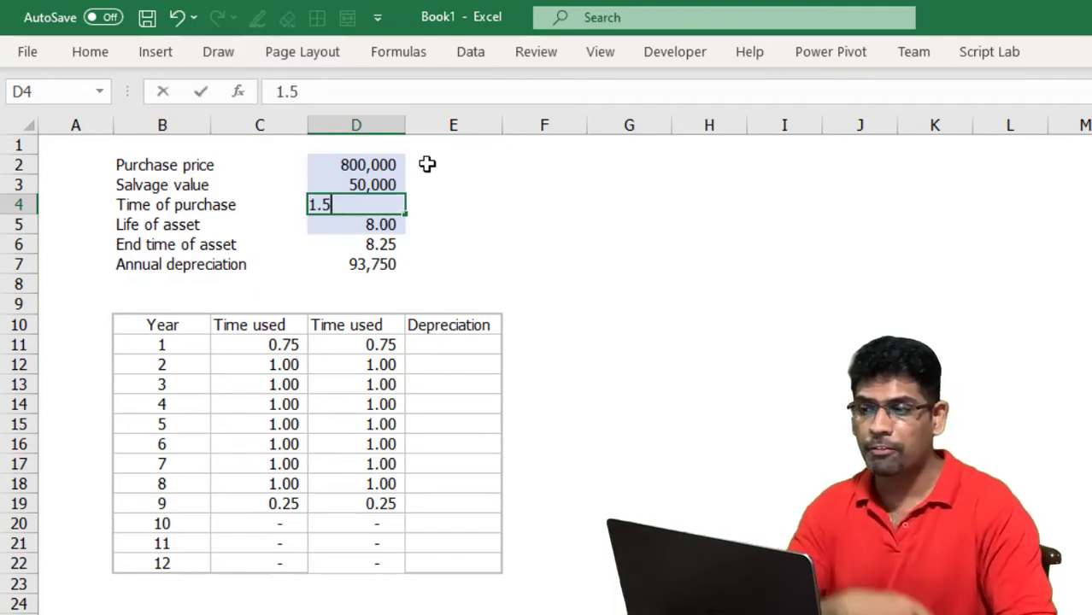
pyautogui.press('Return')
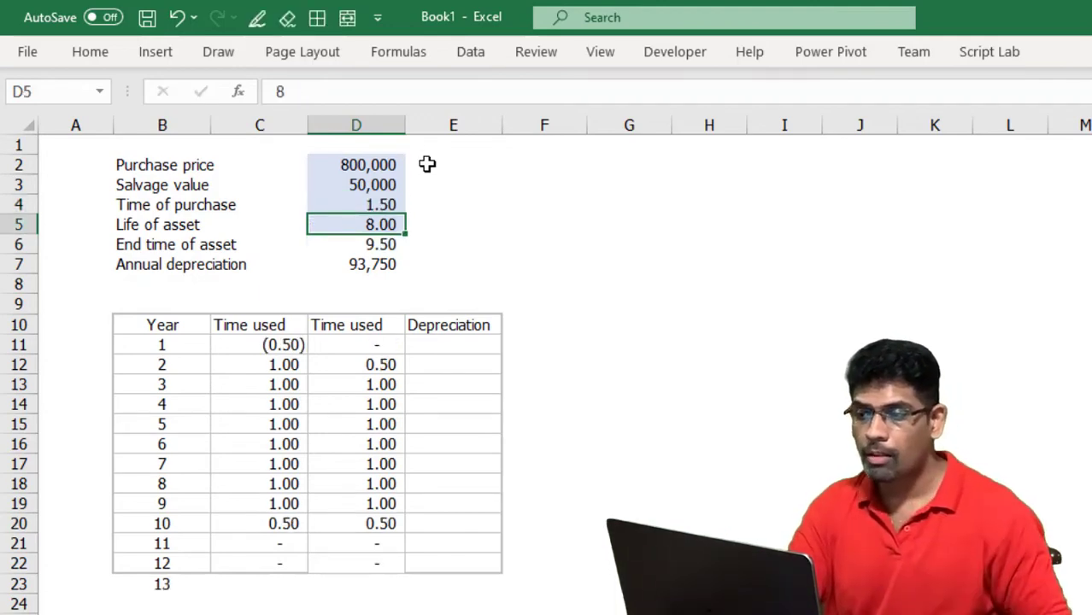
pyautogui.click(247, 342)
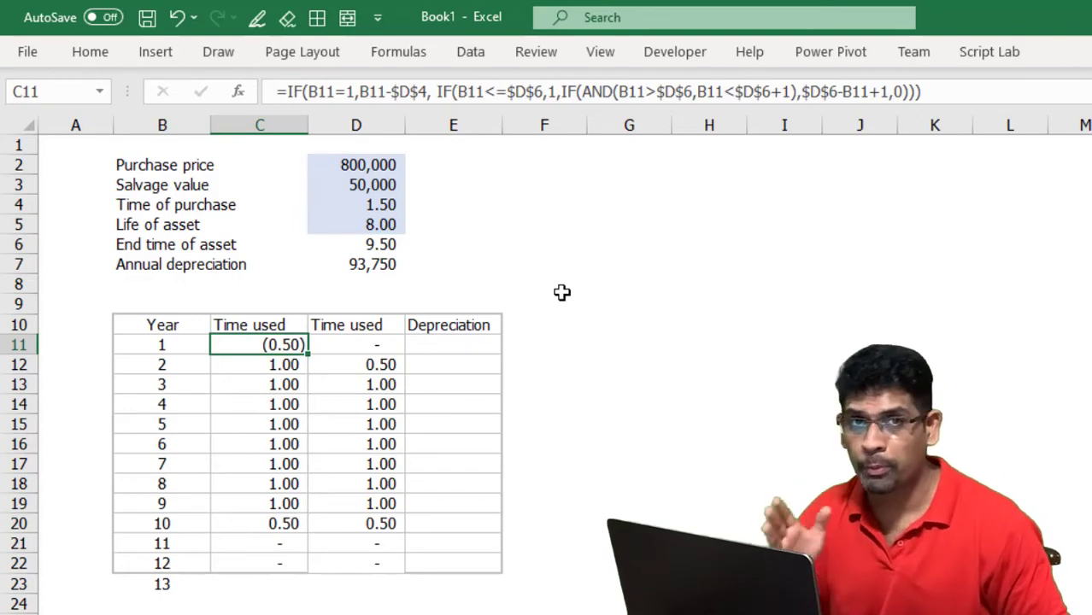
pyautogui.press('F2')
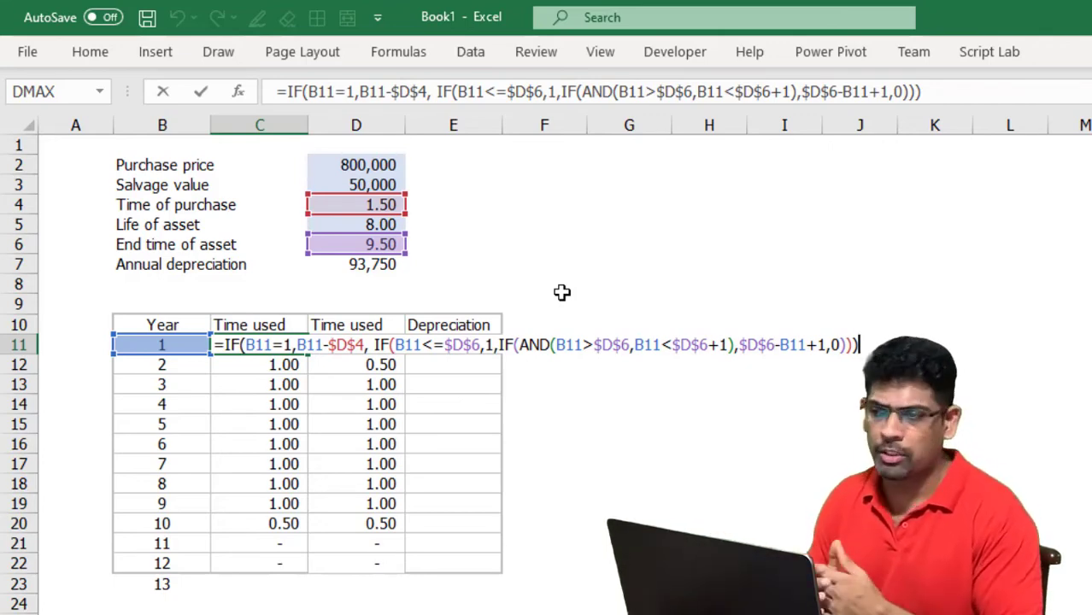
pyautogui.press('Tab')
pyautogui.press('F2')
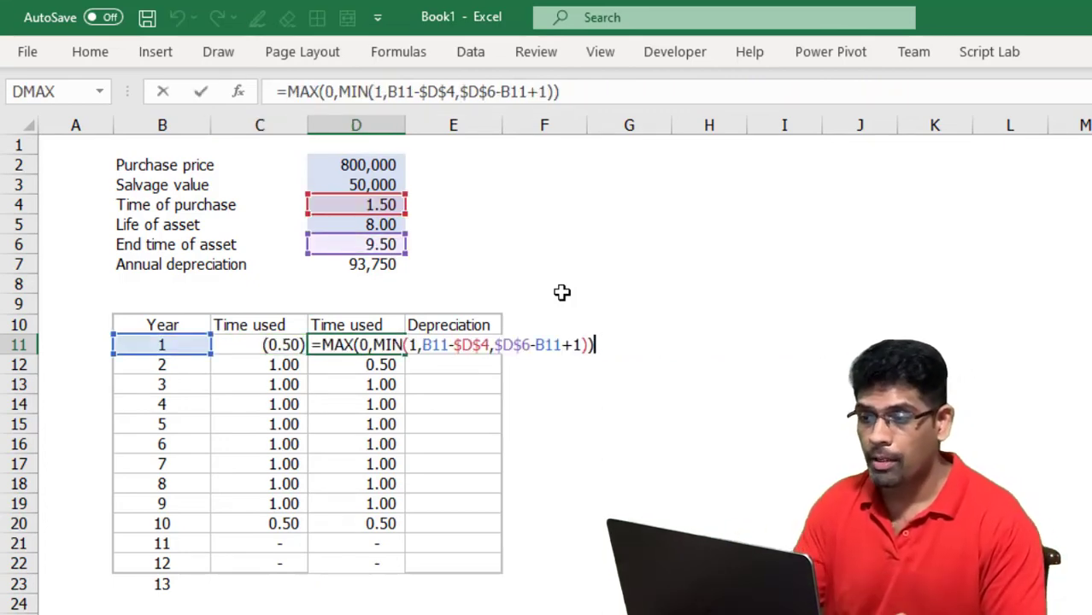
pyautogui.press('Escape')
pyautogui.press('Left')
pyautogui.press('F2')
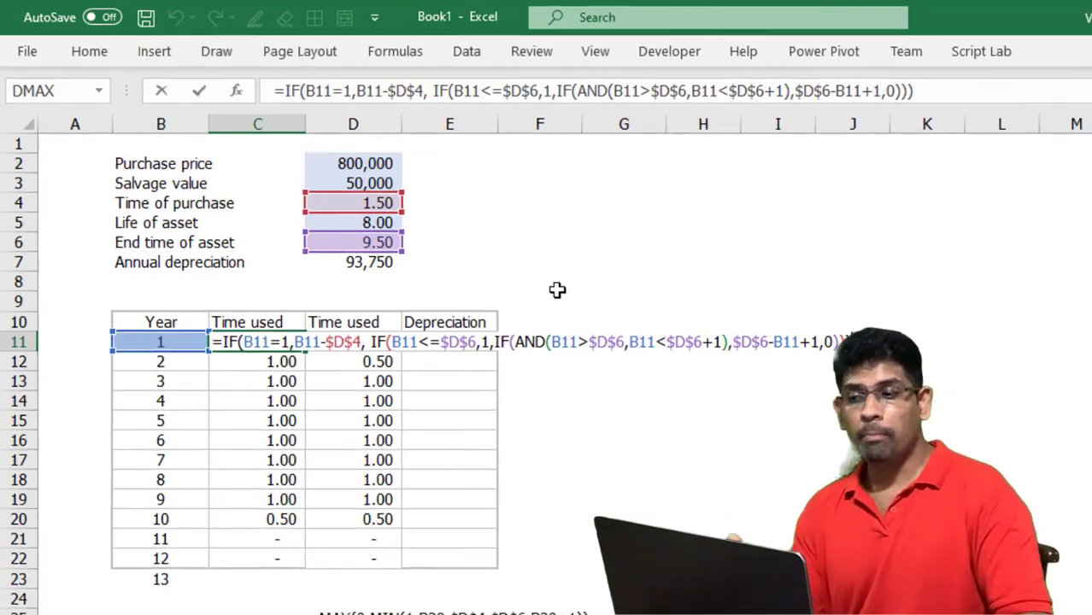
pyautogui.press('Return')
pyautogui.press('Up')
pyautogui.press('Right')
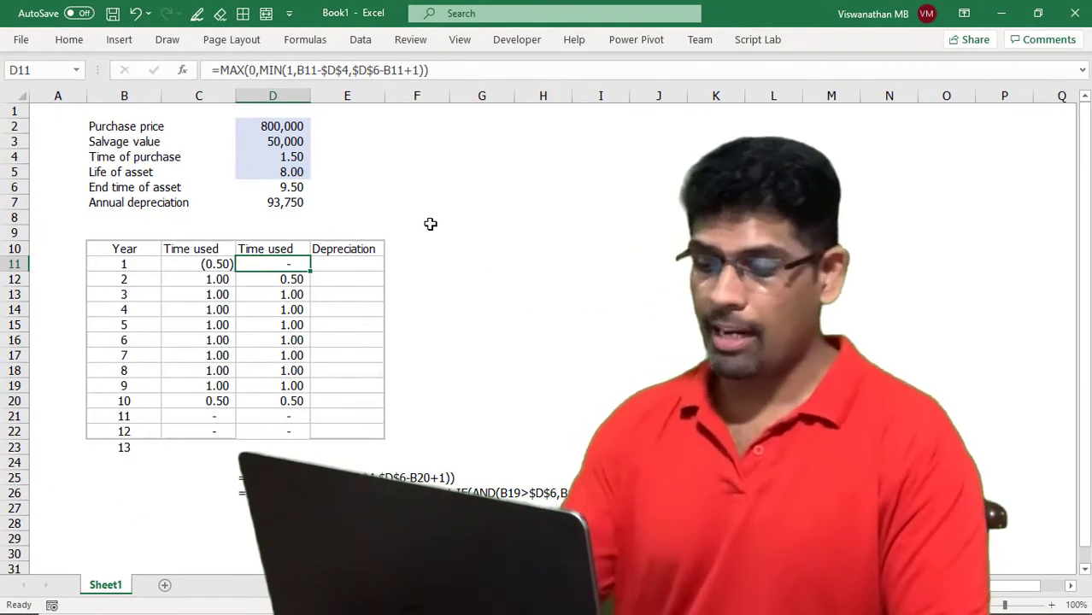
pyautogui.press('F2')
pyautogui.press('Escape')
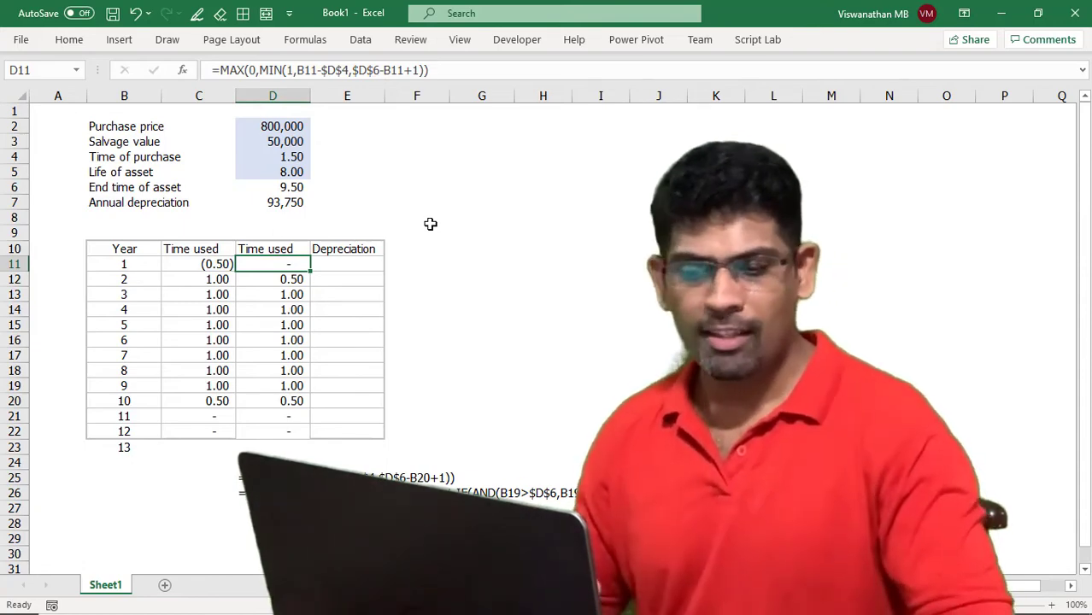
# Enter =D11*$D$7 in E11 and fill the depreciation formula down through year 12
pyautogui.press('Right')
pyautogui.write('=')
pyautogui.press('Left')
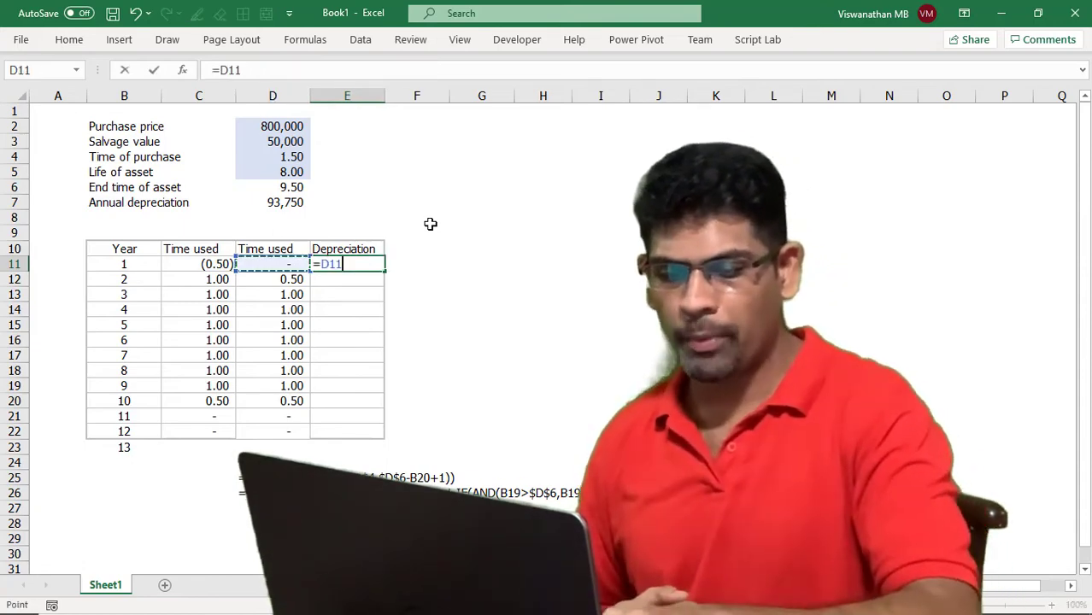
pyautogui.write('*')
pyautogui.click(292, 200)
pyautogui.press('F4')
pyautogui.press('Return')
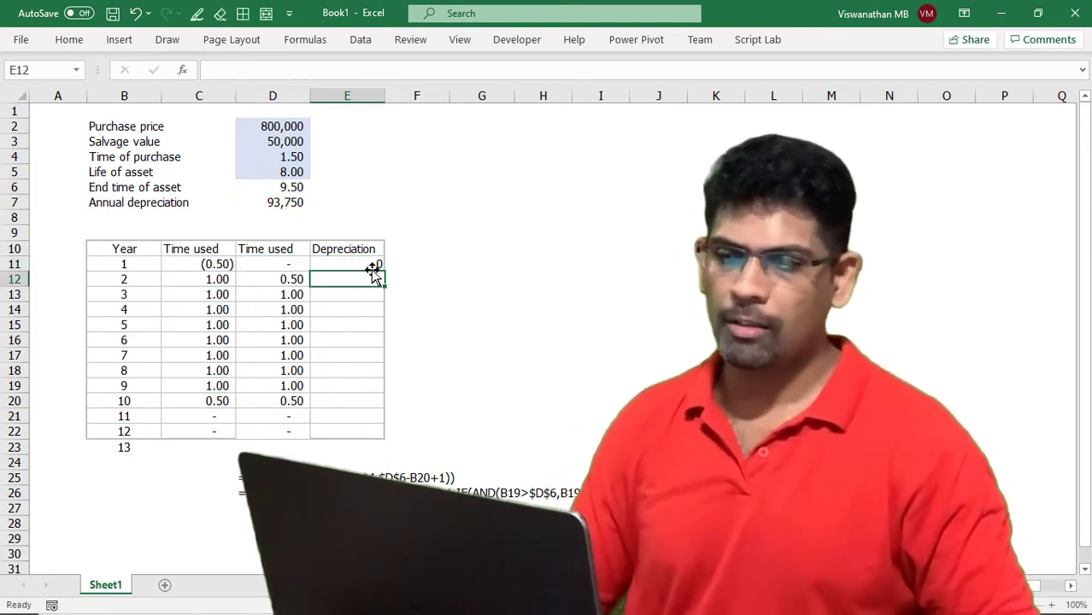
pyautogui.click(376, 265)
pyautogui.doubleClick(385, 272)
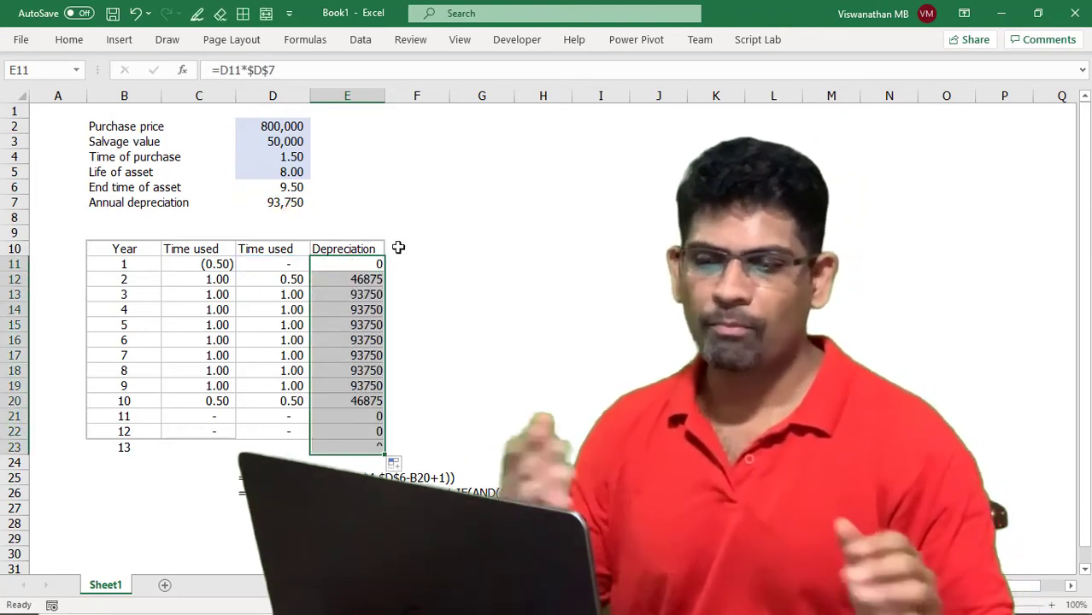